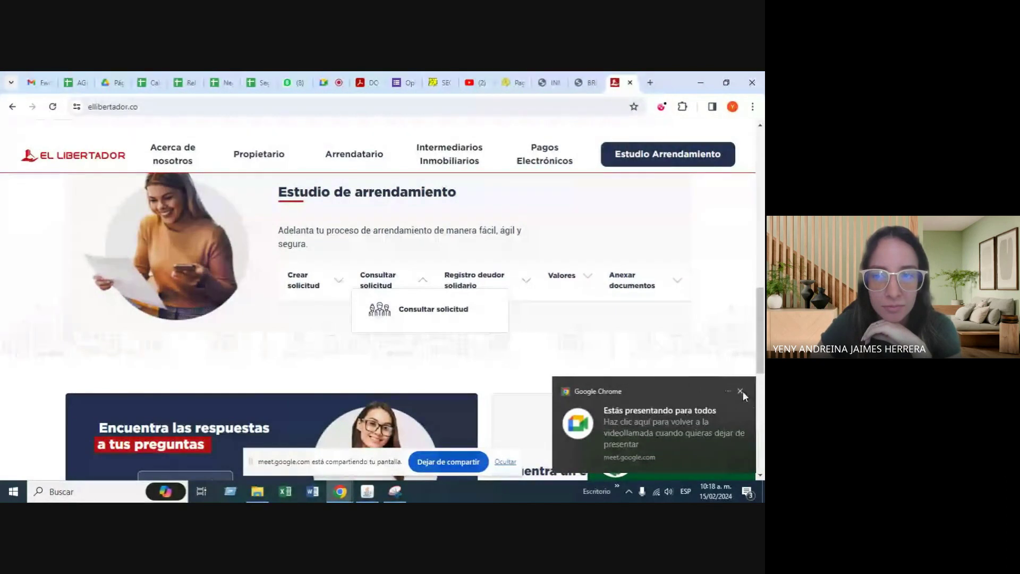
Dismiss the screen-sharing notification and locate the Estudio de arrendamiento section on the El Libertador home page
click(740, 391)
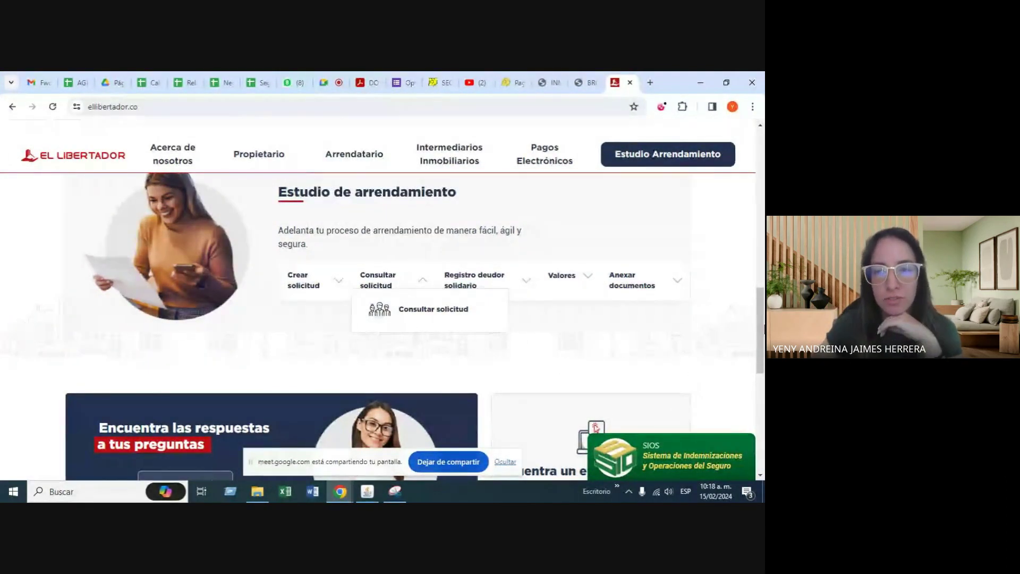
scroll(140, 134, up, 10)
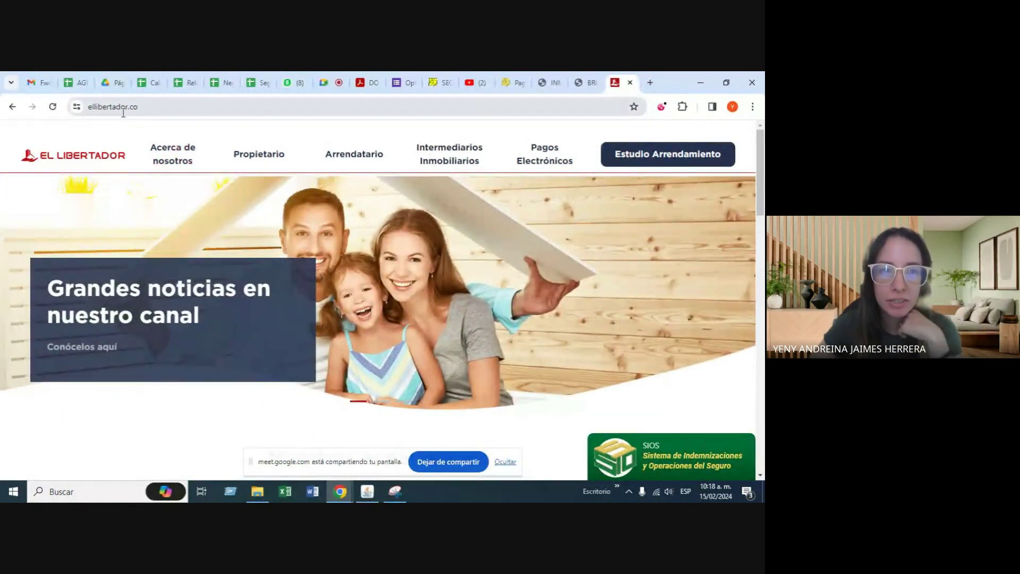
drag(764, 200, 758, 345)
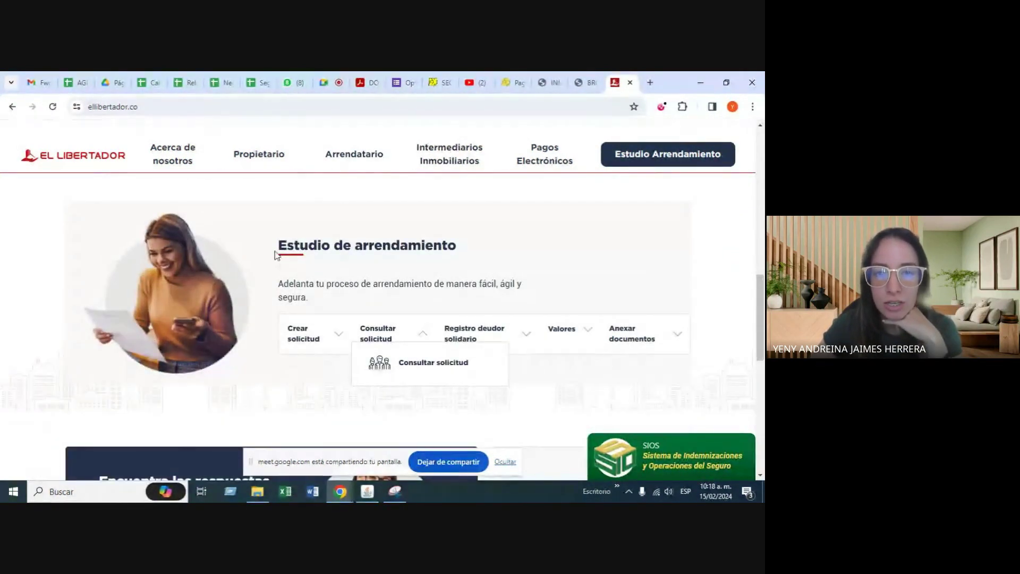
drag(276, 245, 482, 250)
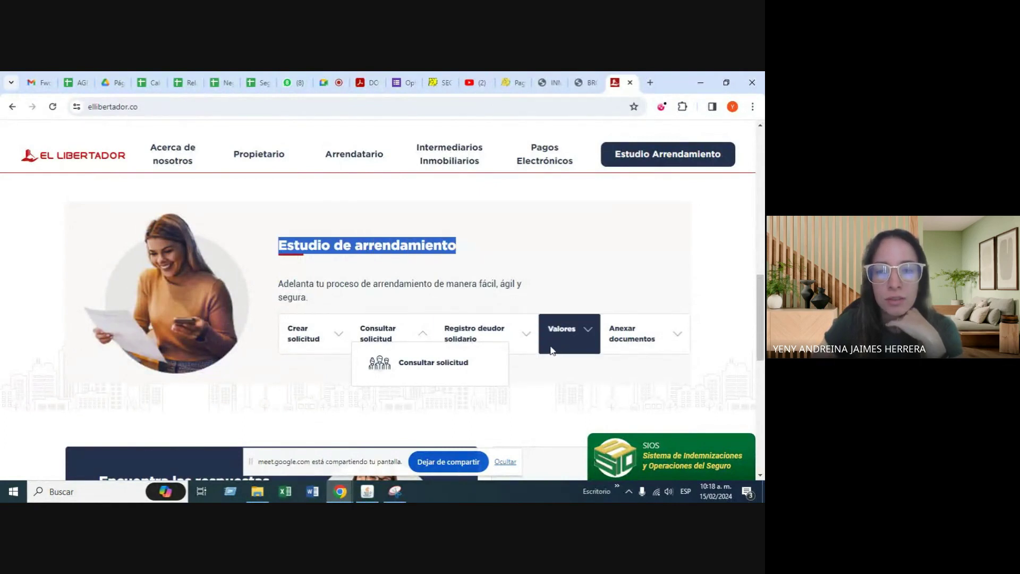
Examine the options offered under Crear solicitud, Consultar solicitud, Registro deudor solidario and Valores in the Estudio de arrendamiento section
click(338, 337)
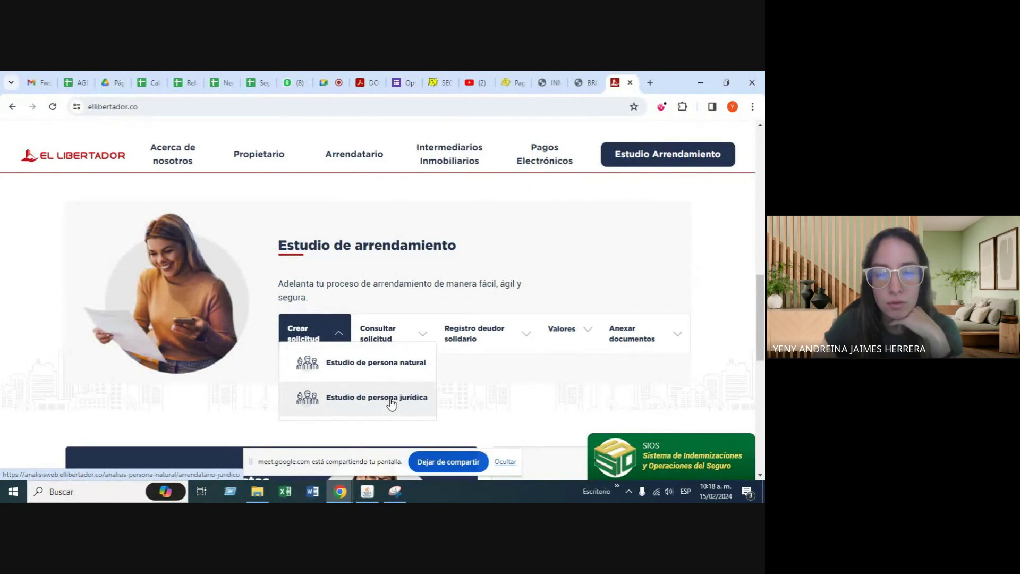
click(429, 341)
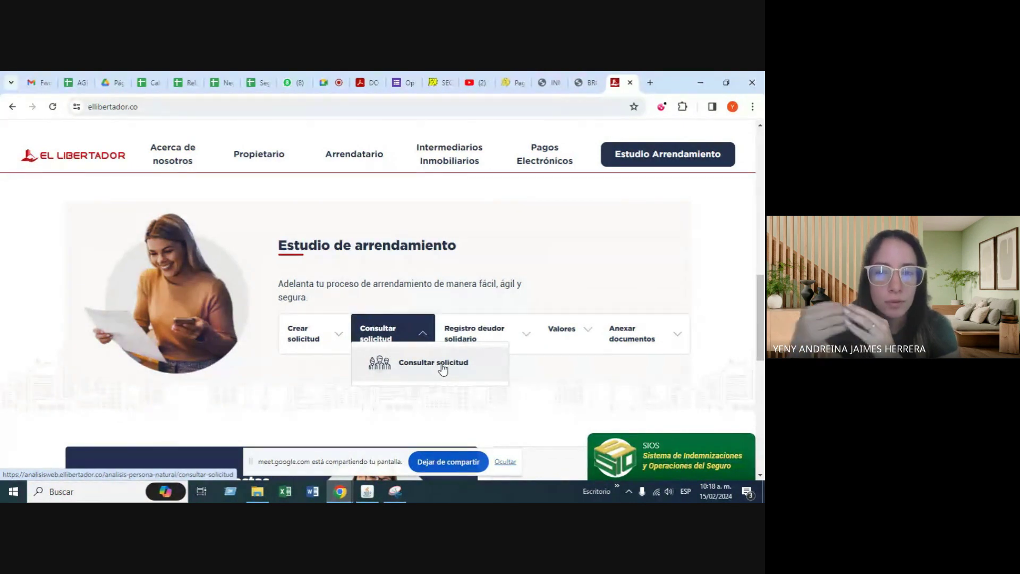
click(523, 343)
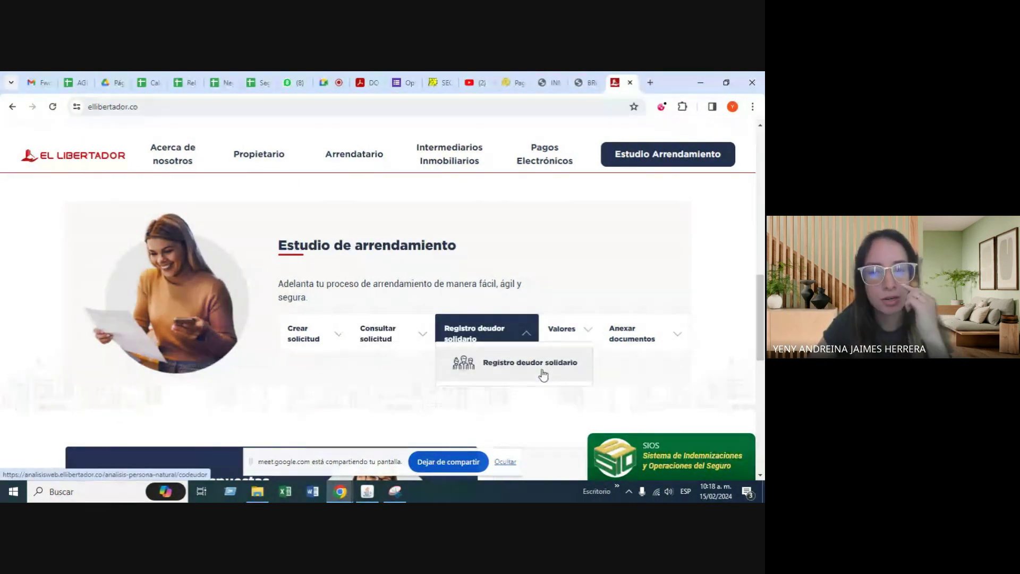
click(592, 333)
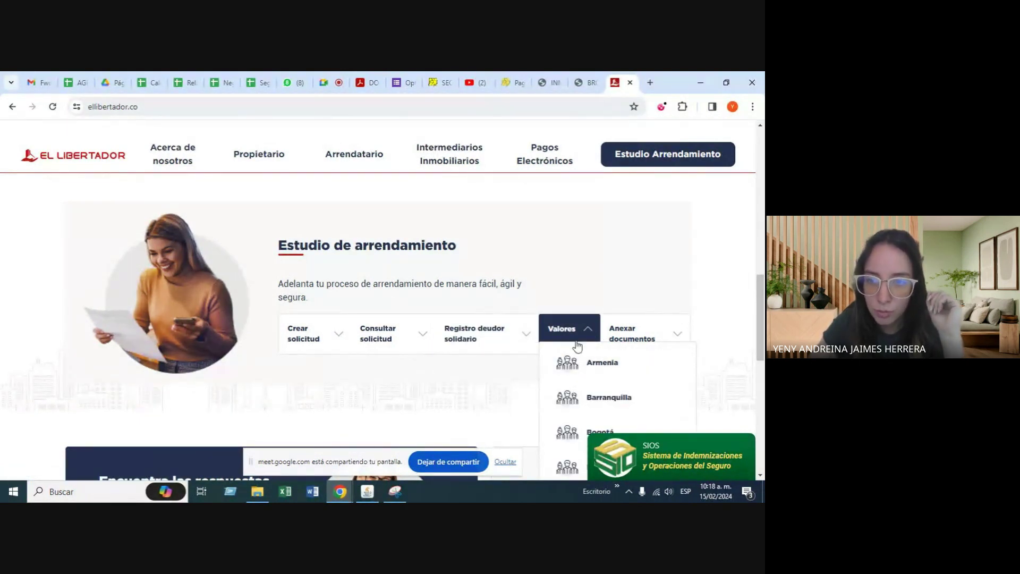
click(587, 332)
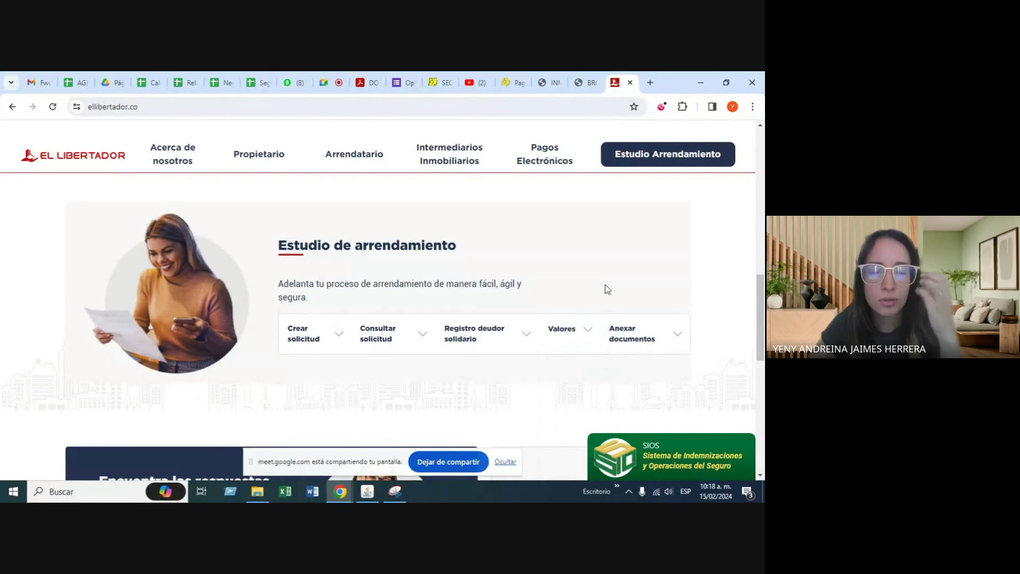
scroll(606, 294, down, 2)
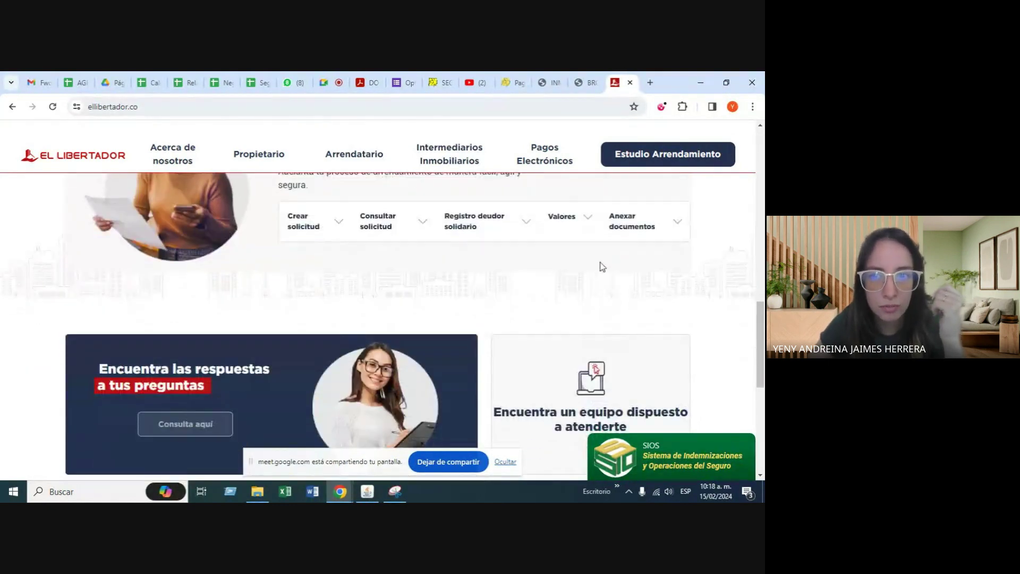
scroll(602, 266, up, 1)
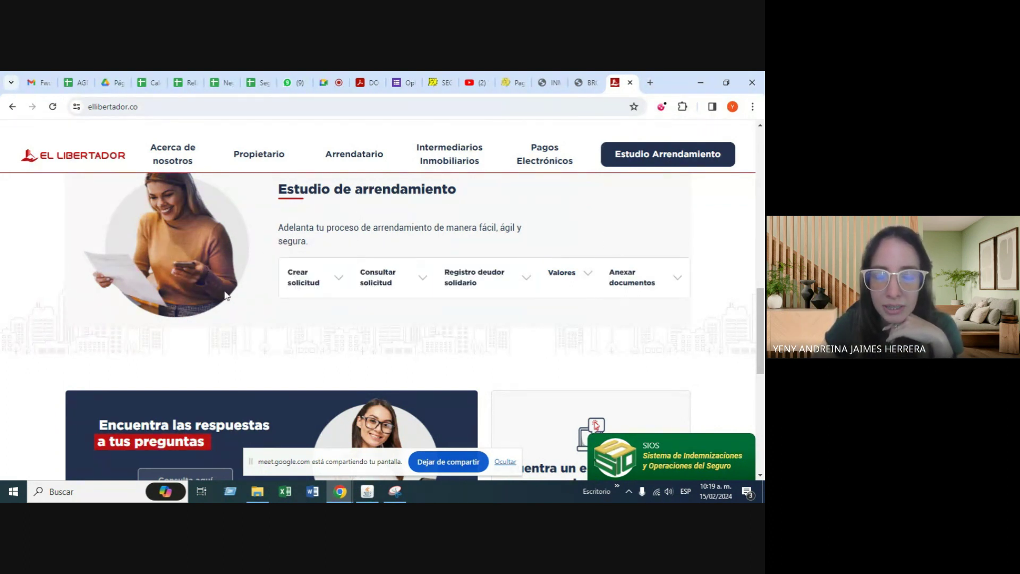
Start a new Estudio de persona natural request and go to the identification fields of the tenant data form
click(312, 282)
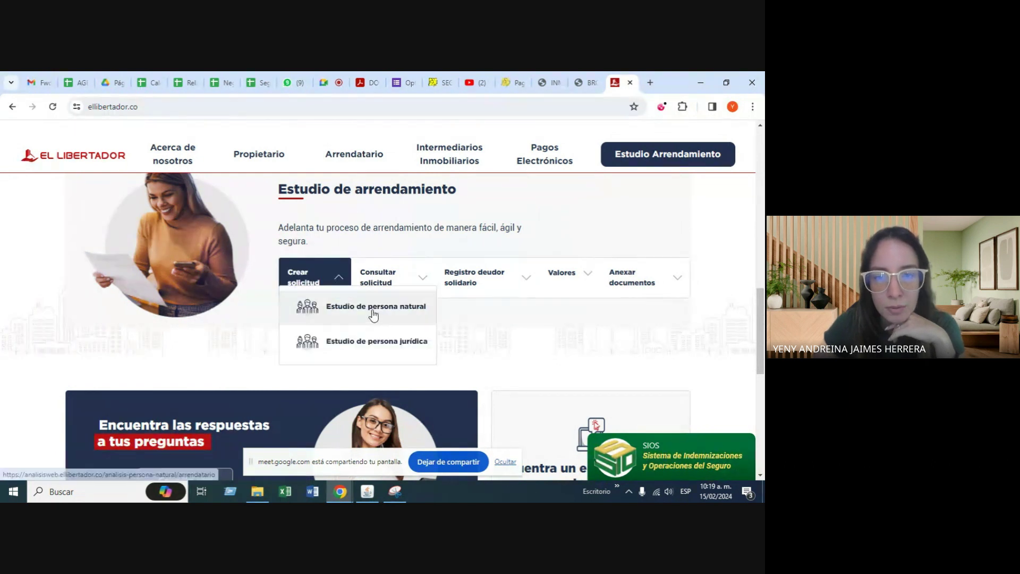
click(337, 308)
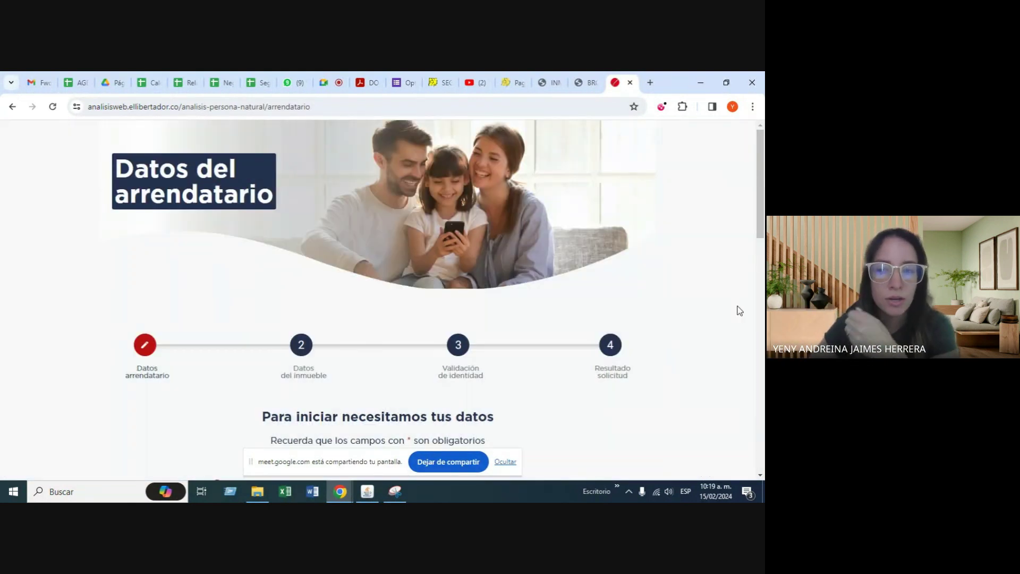
drag(760, 225, 759, 282)
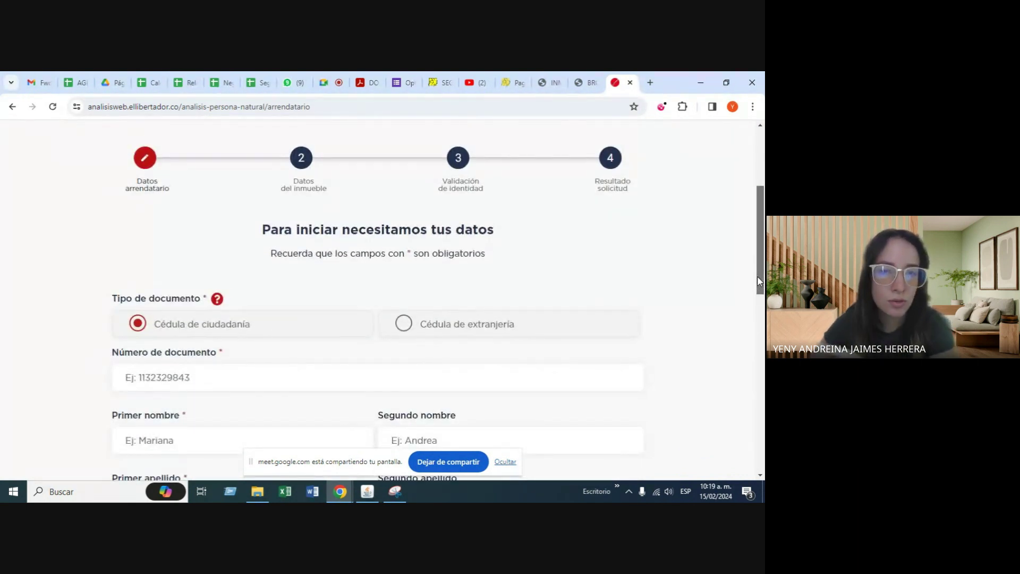
drag(757, 275, 757, 266)
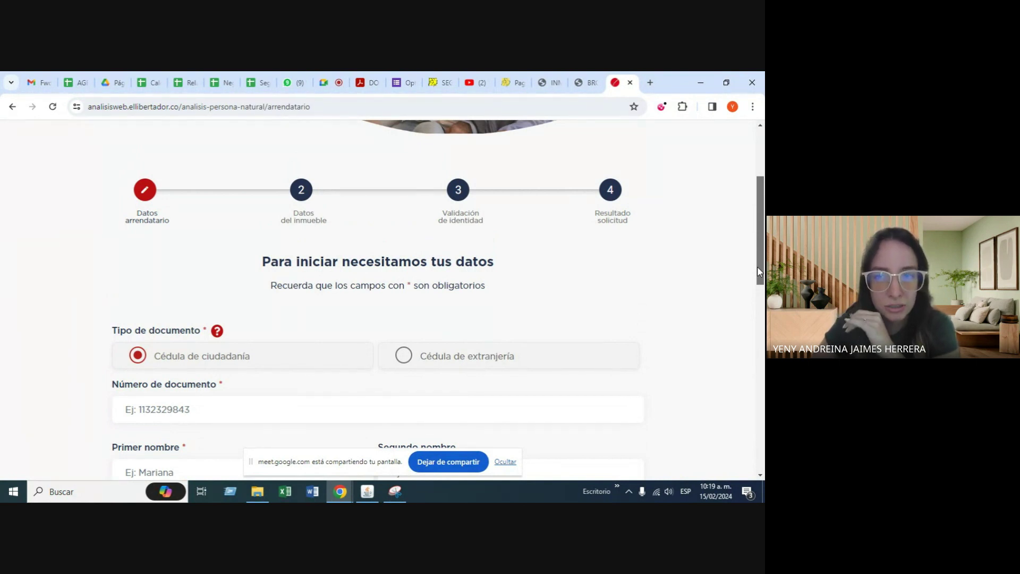
drag(757, 266, 758, 314)
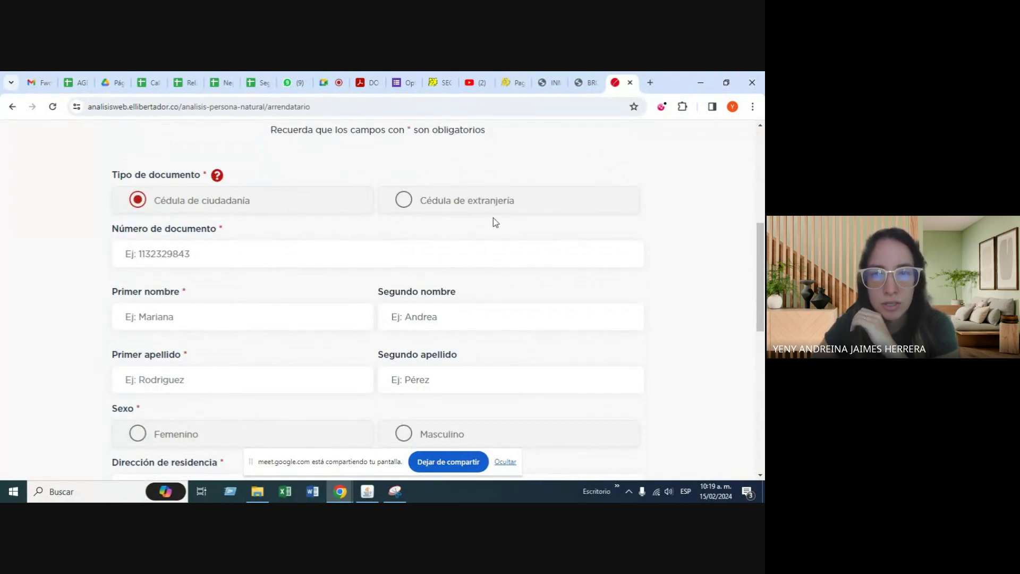
drag(760, 273, 763, 289)
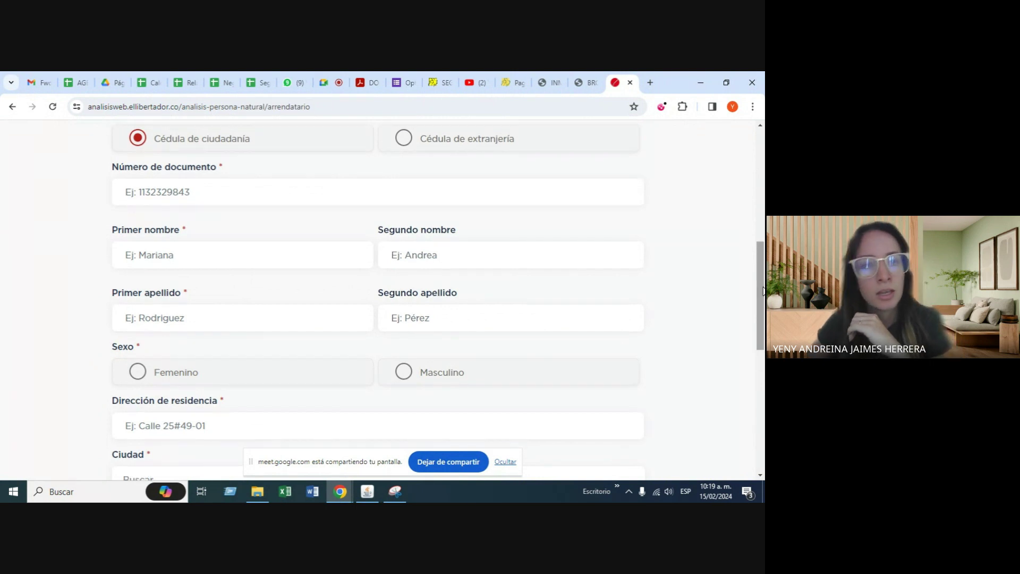
Fill in the tenant's document number, first name and first surname, using the saved suggestions
click(178, 189)
click(211, 245)
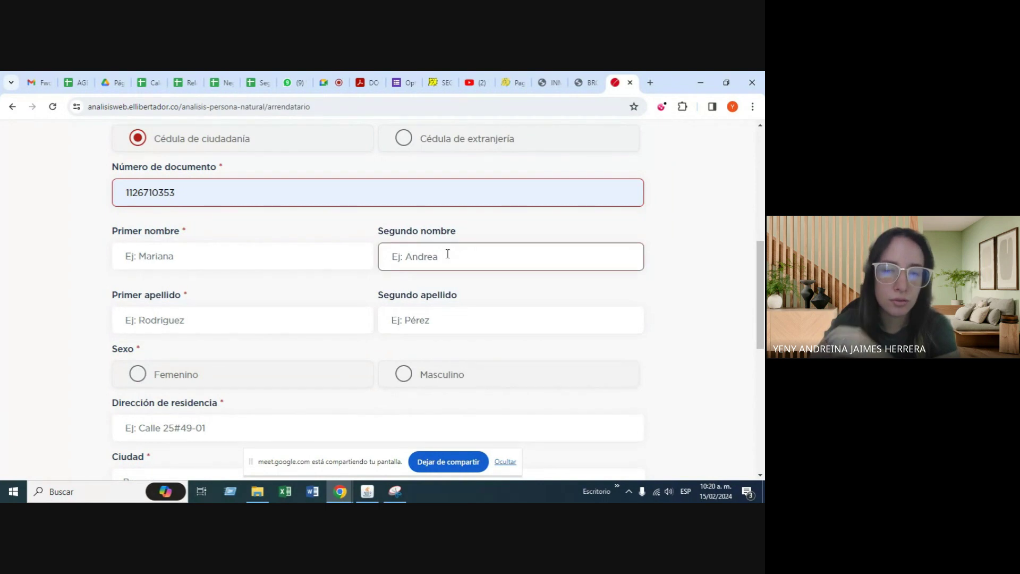
click(170, 251)
click(187, 294)
click(166, 318)
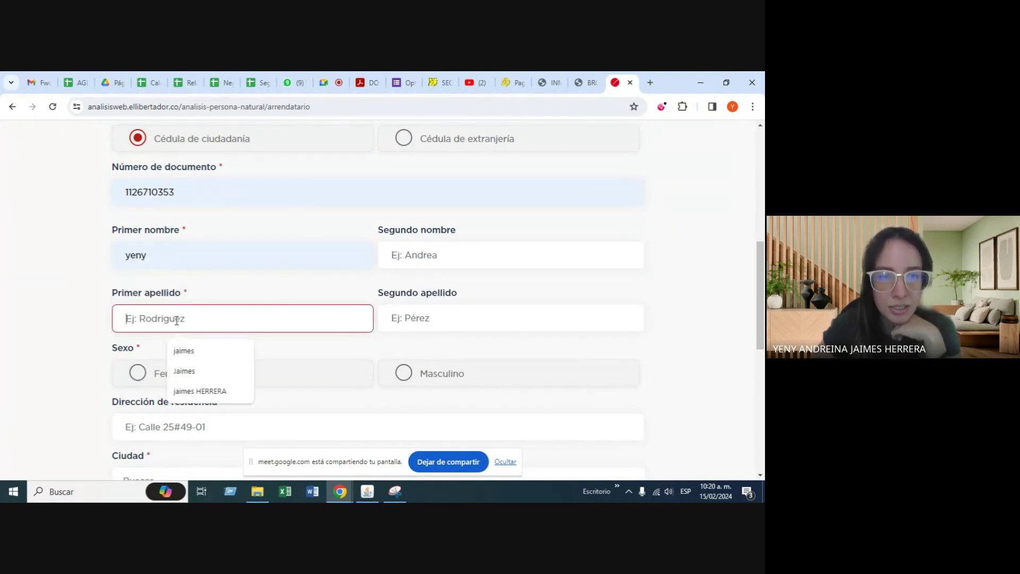
click(234, 354)
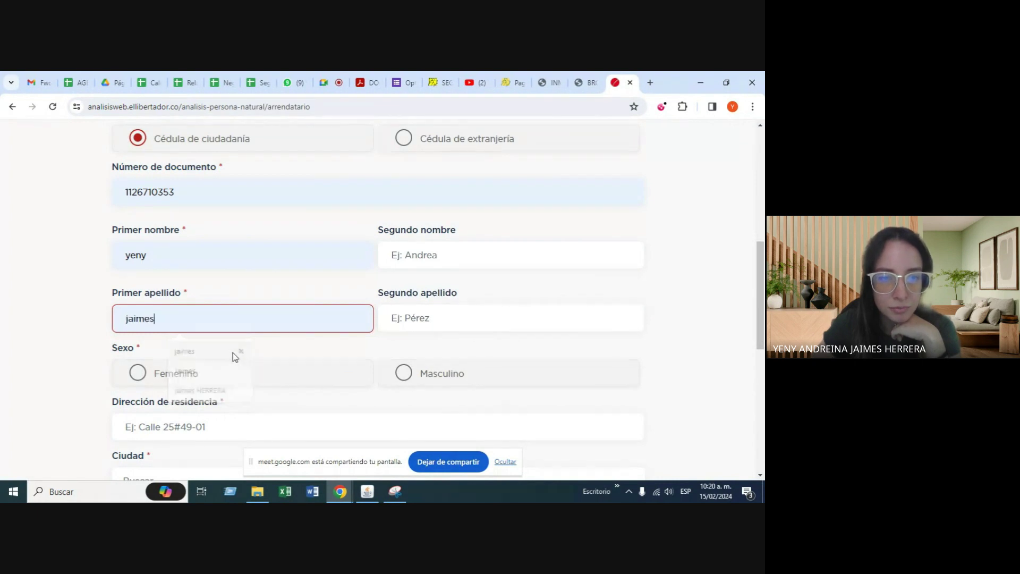
Set the tenant's sex to Femenino and fill in the residence address with a saved suggestion
scroll(234, 356, down, 1)
click(177, 322)
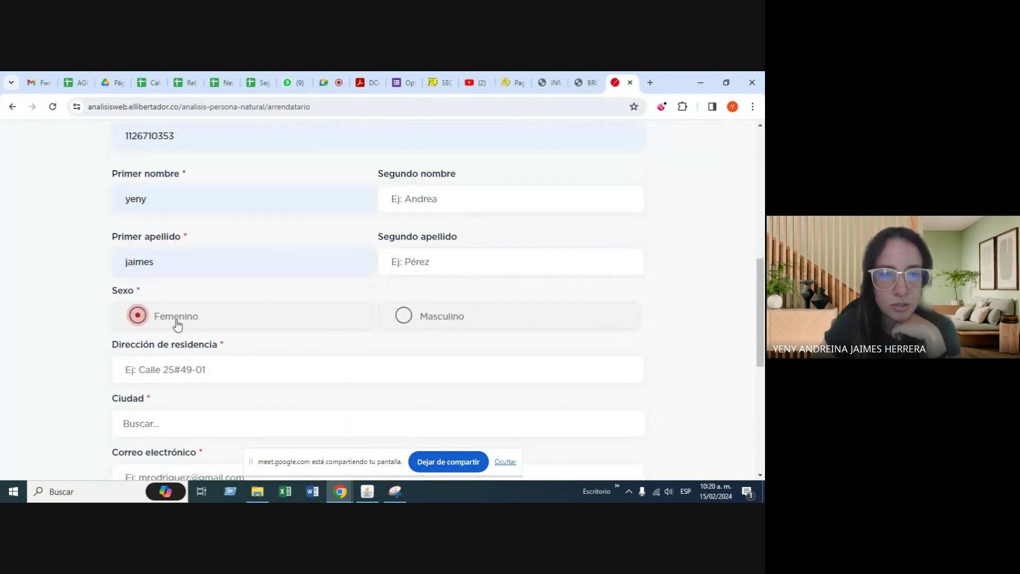
scroll(175, 318, down, 1)
click(170, 313)
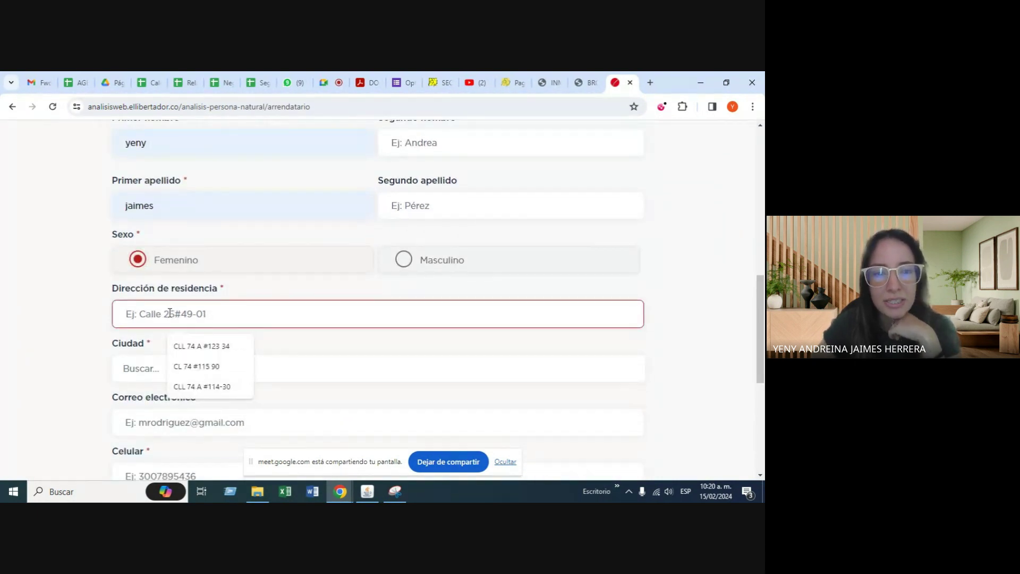
click(206, 366)
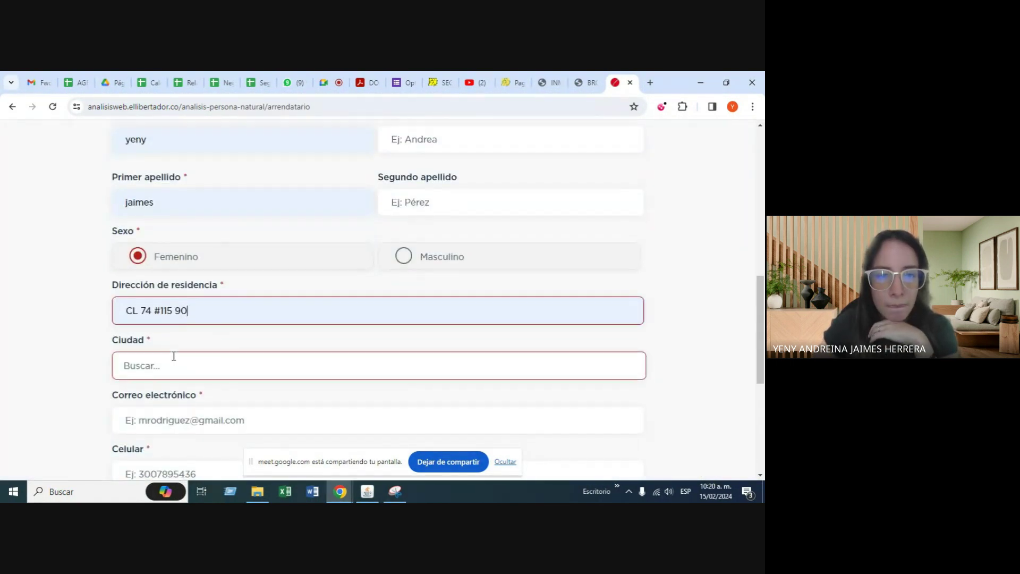
Try to set the tenant's city of residence to BOGOTA - BOGOTA, including a re-entry as bogota
scroll(167, 348, down, 1)
click(161, 309)
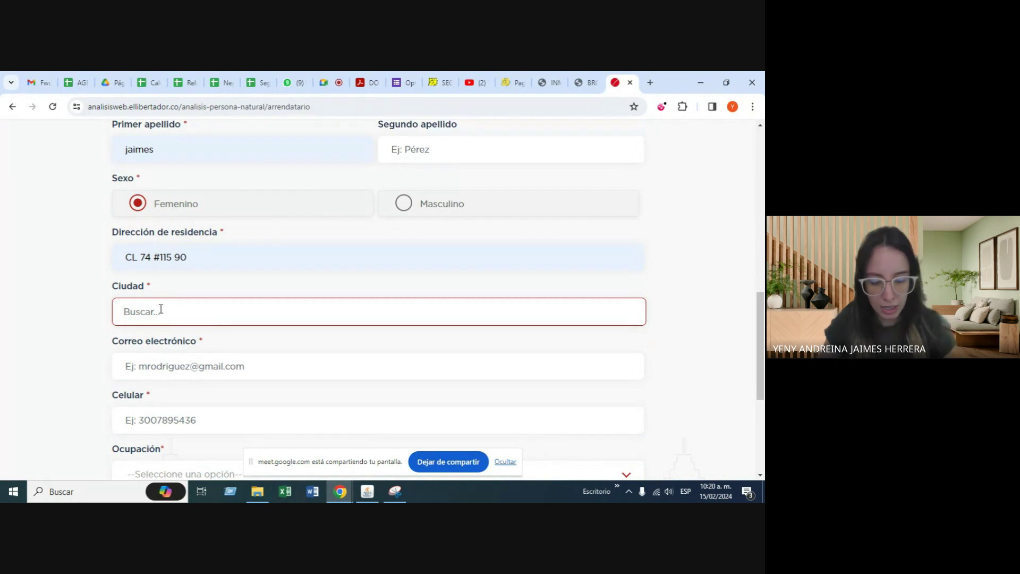
text(bogo)
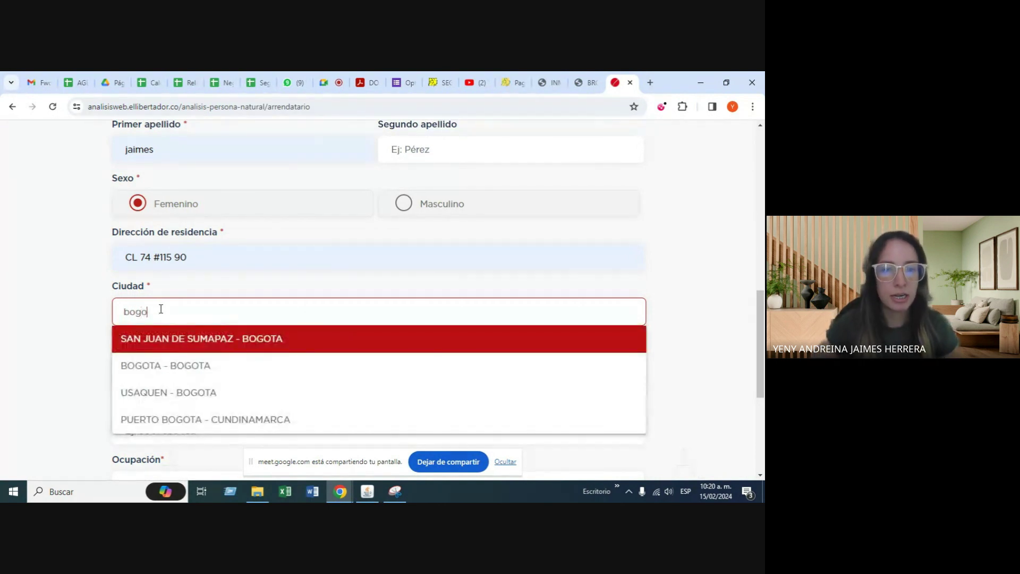
click(168, 365)
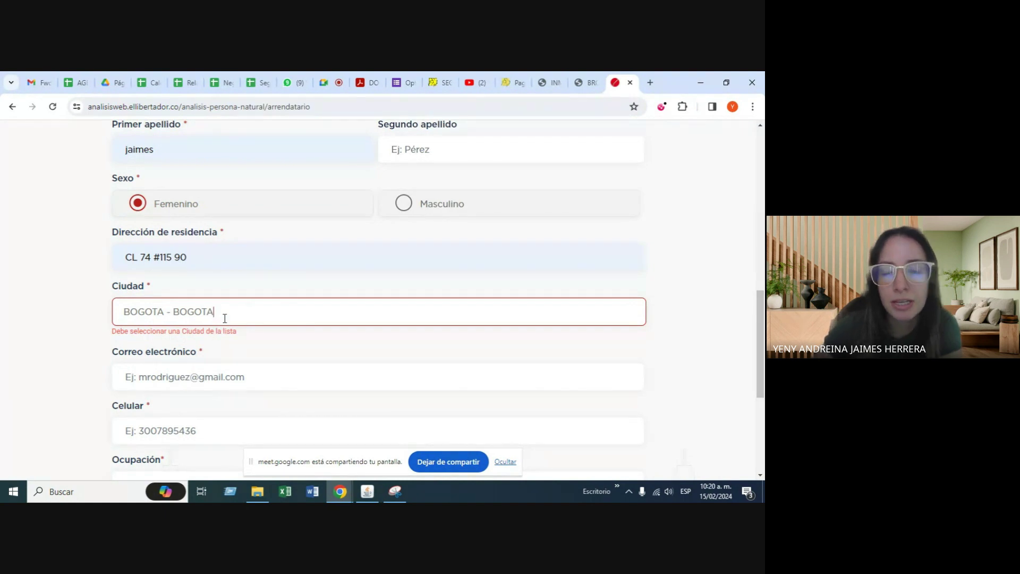
drag(225, 318, 37, 317)
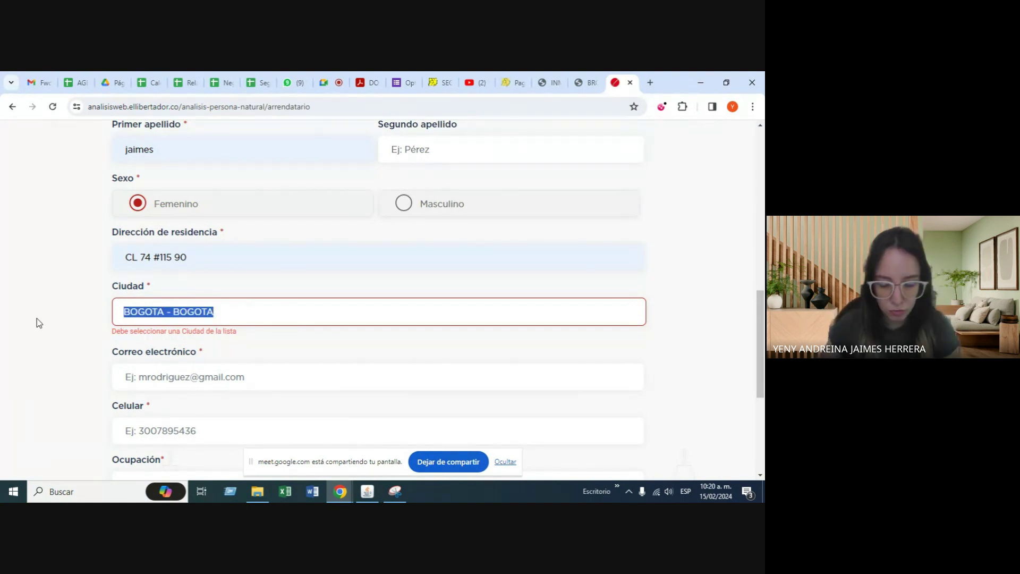
text(bogota)
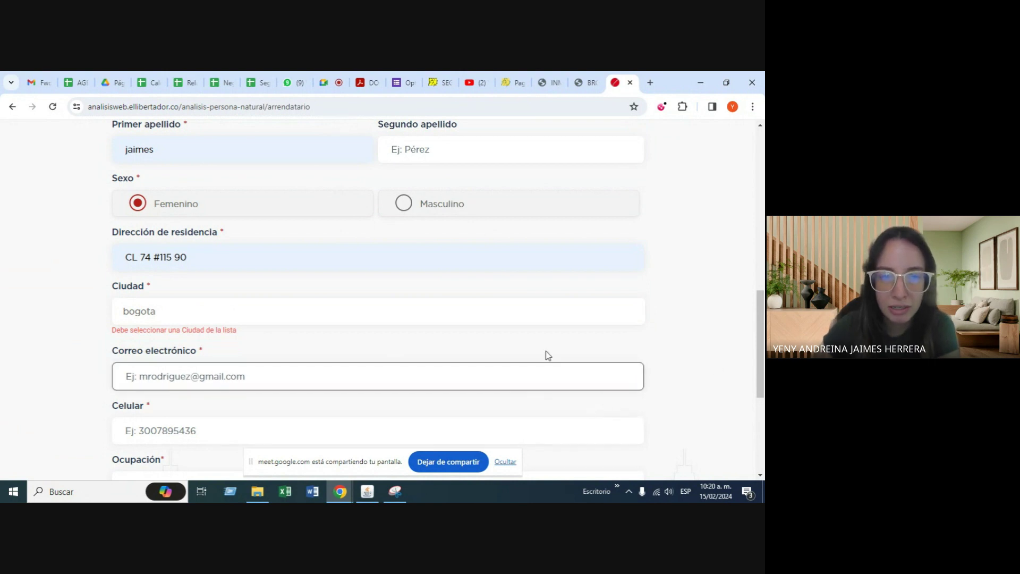
Replace the Ciudad entry with bog and select BOGOTA - BOGOTA from the suggested cities
drag(167, 315, 3, 292)
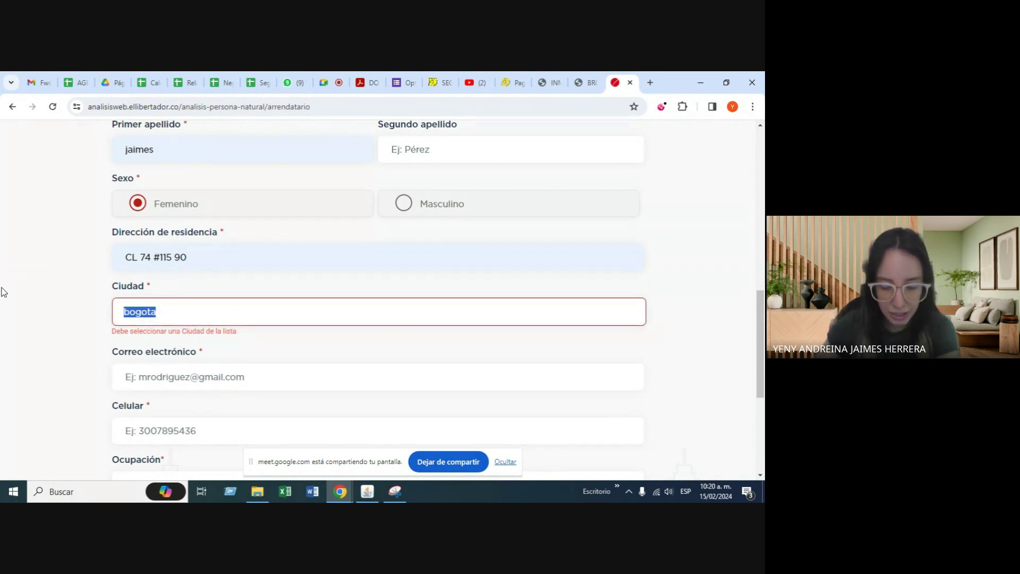
text(bog)
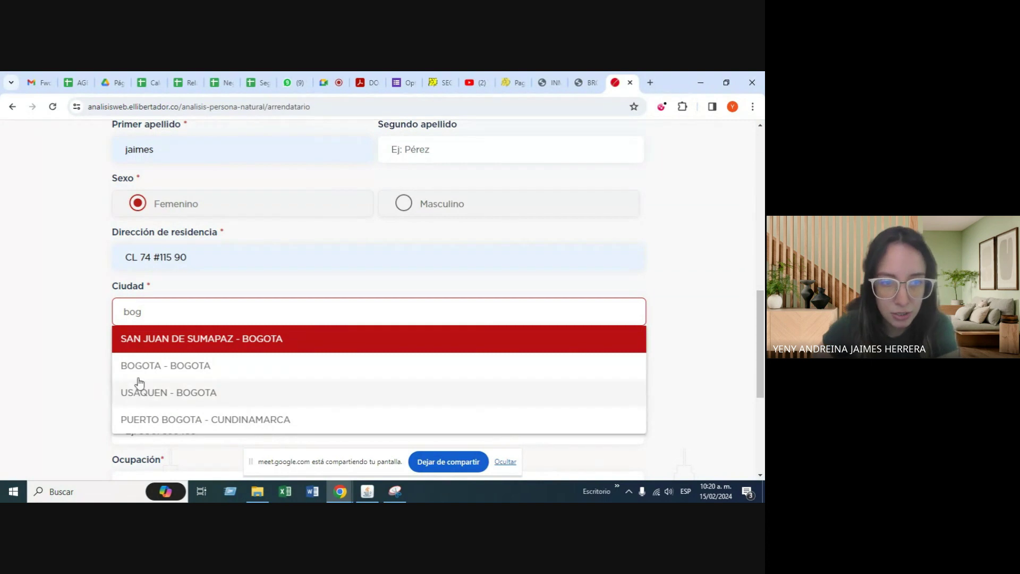
click(166, 366)
Fill in the tenant's e-mail address with the saved company-domain suggestion
scroll(519, 312, down, 1)
click(170, 316)
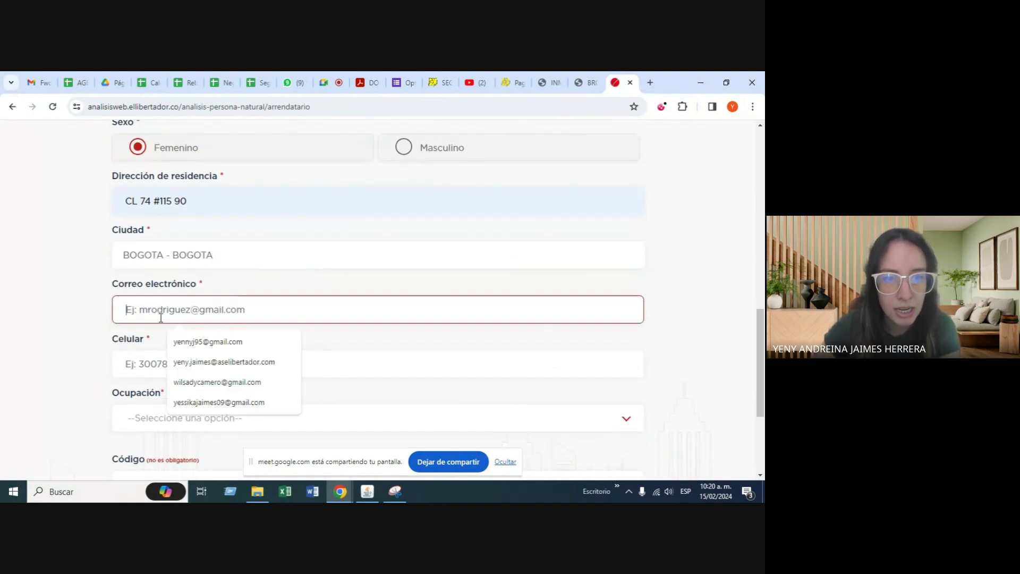
click(228, 362)
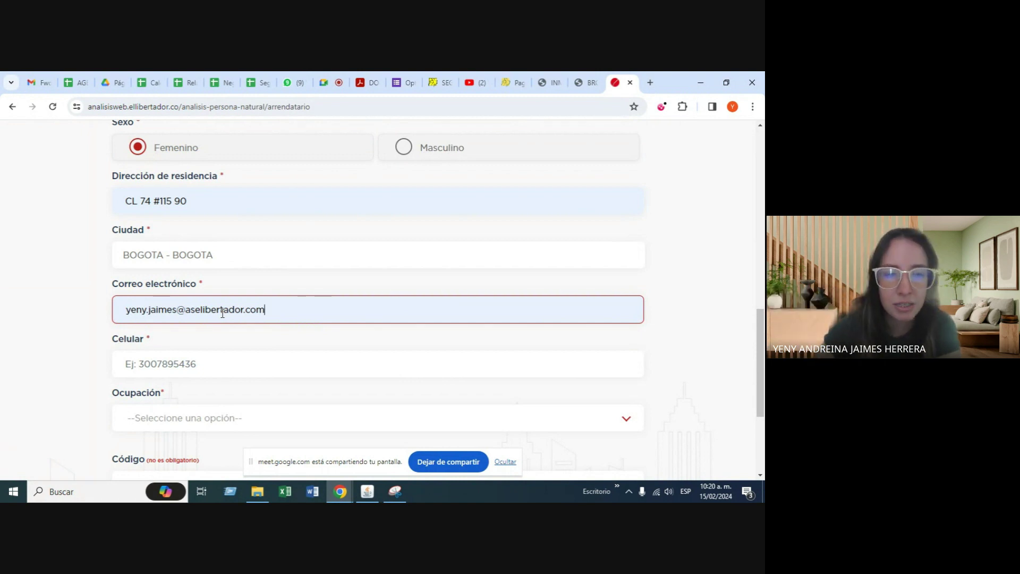
click(163, 353)
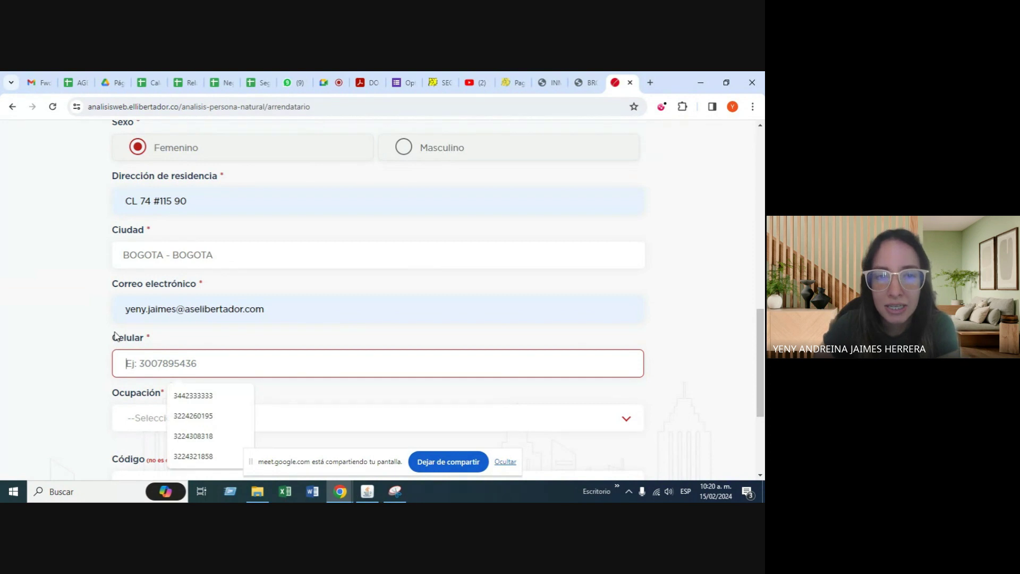
drag(104, 339, 168, 343)
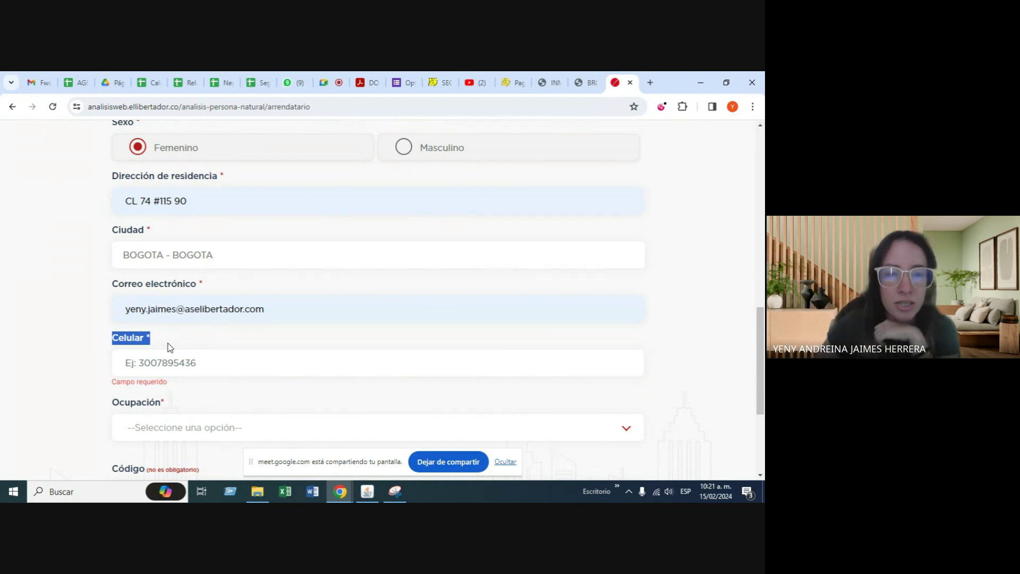
click(169, 355)
click(162, 340)
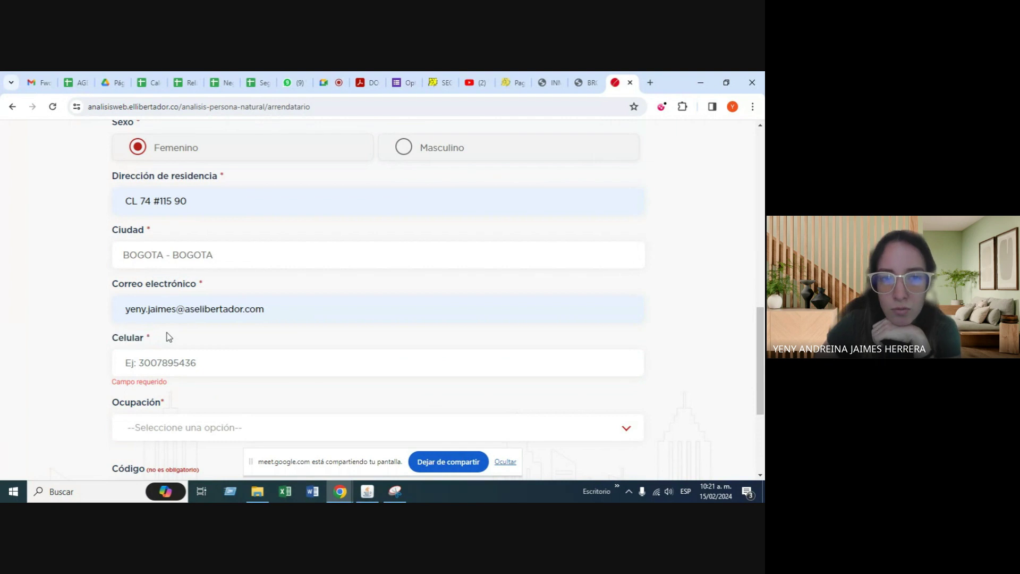
Fill in the tenant's mobile phone number in the Celular field with the first saved suggestion
click(164, 339)
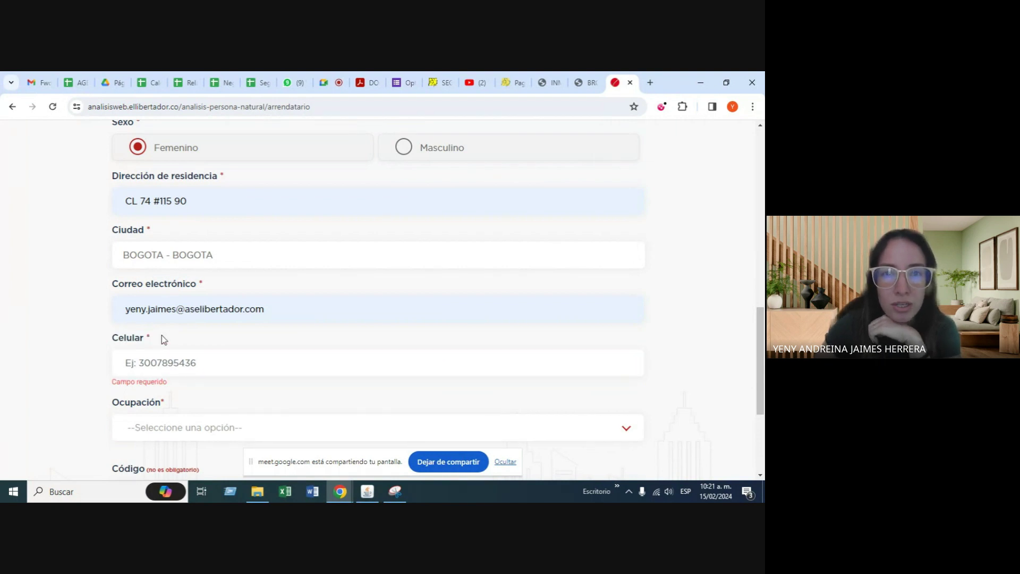
click(193, 355)
scroll(202, 357, down, 1)
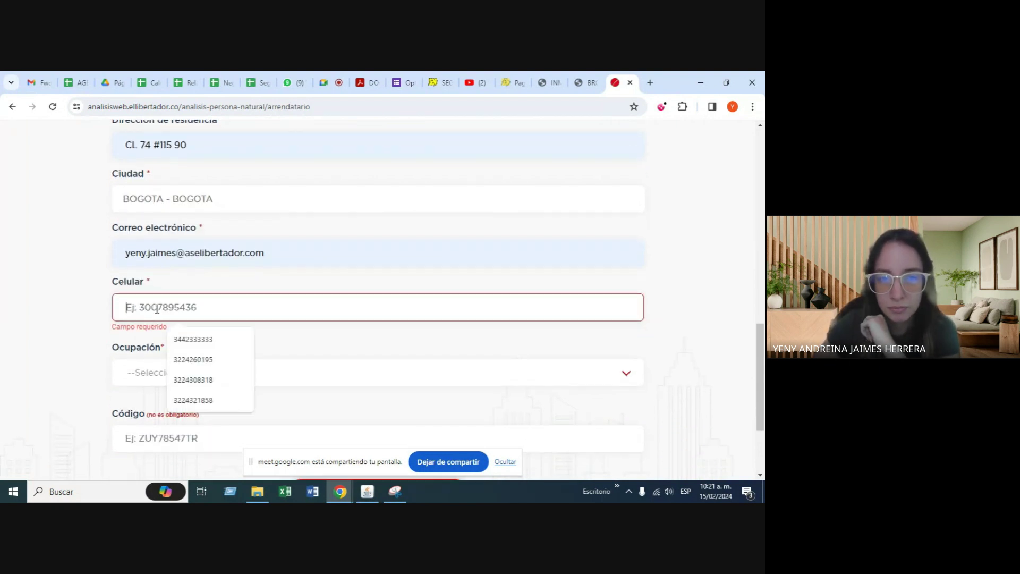
click(204, 337)
scroll(178, 329, down, 1)
Set the tenant's occupation to Empleado and hide the screen-sharing notice during a visit to the Google Meet call
click(155, 315)
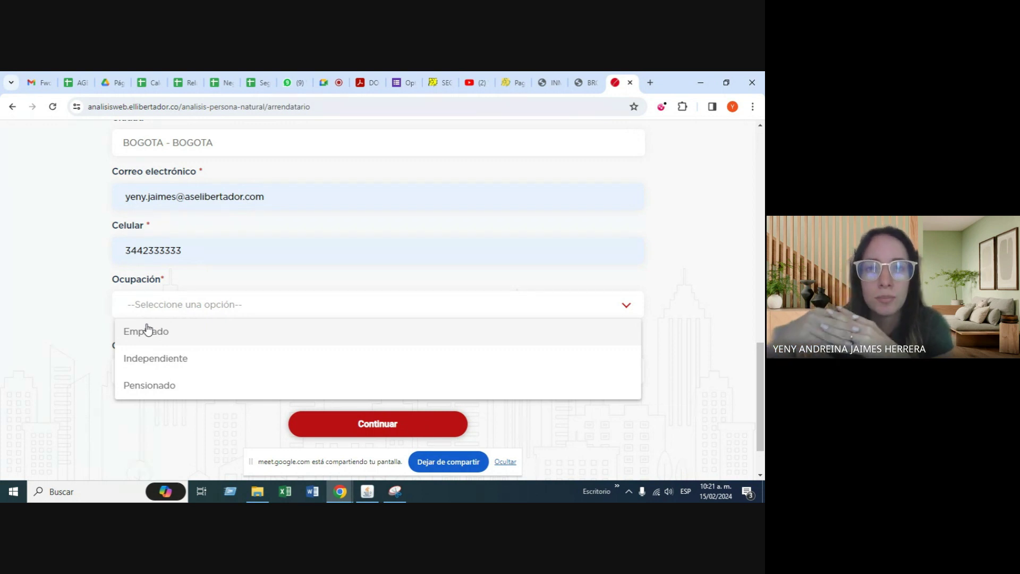
click(328, 82)
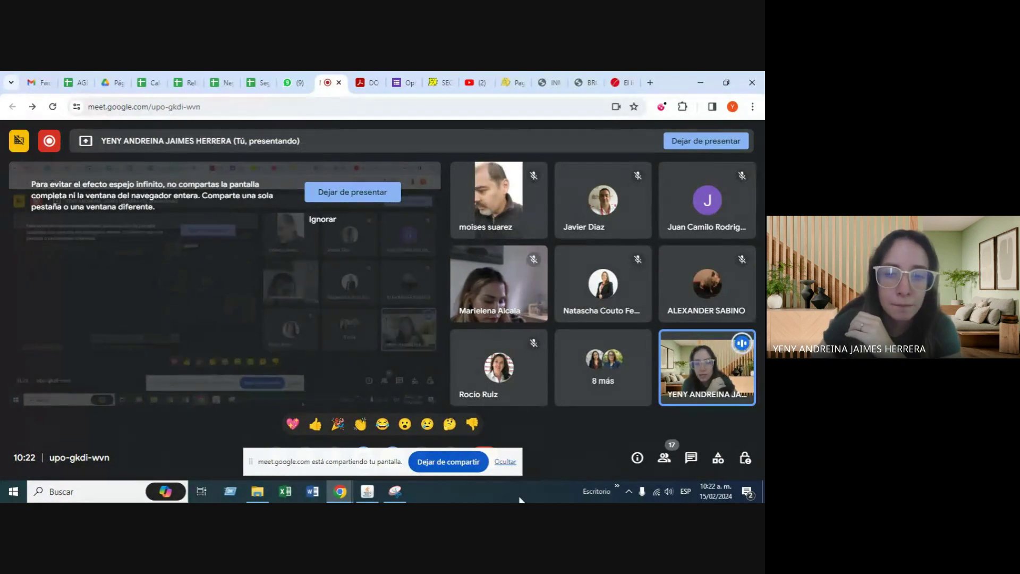
click(506, 462)
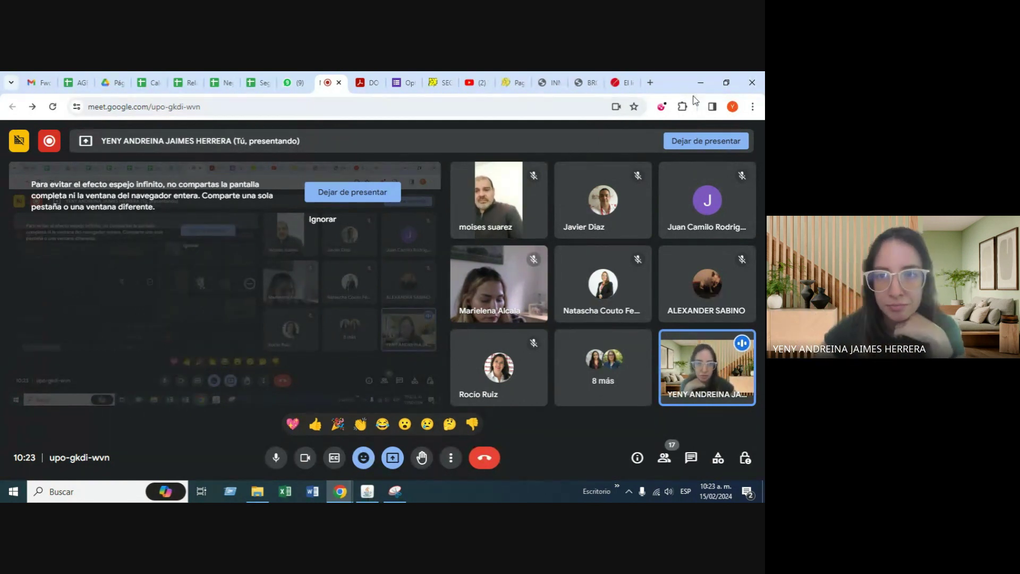
click(620, 82)
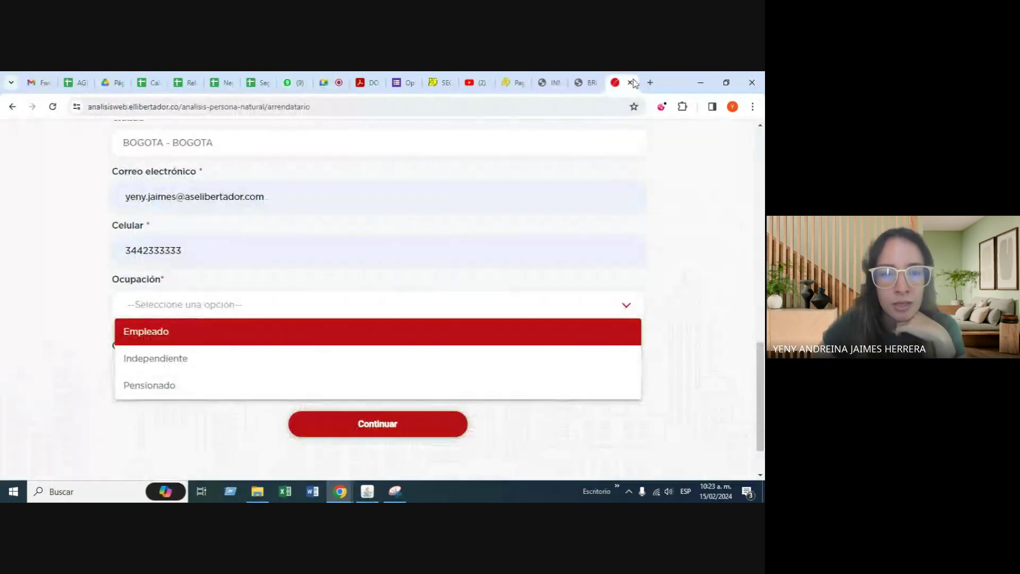
click(151, 331)
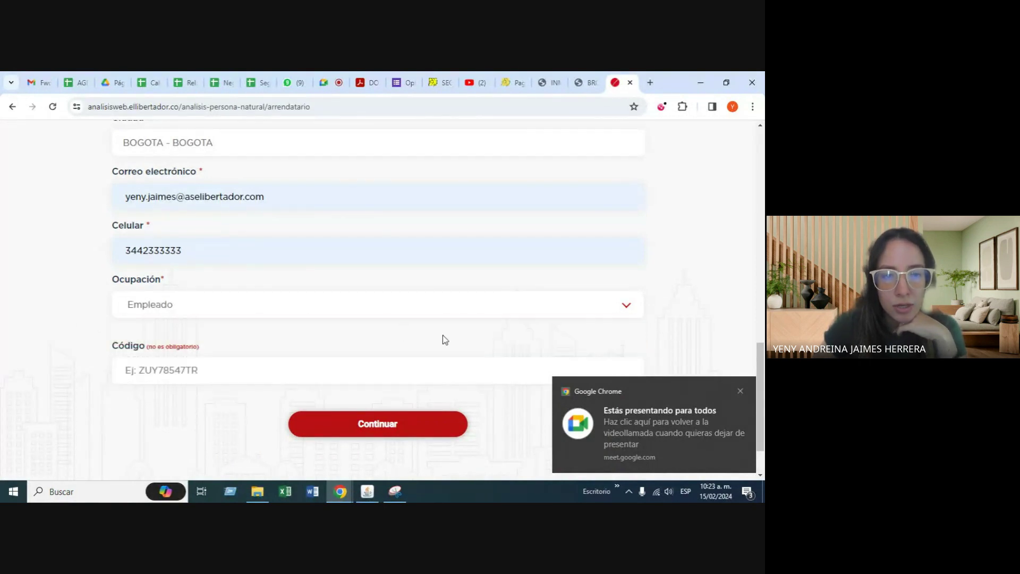
Point out the optional Código field, leave it empty and continue to the property data section
drag(98, 355, 234, 342)
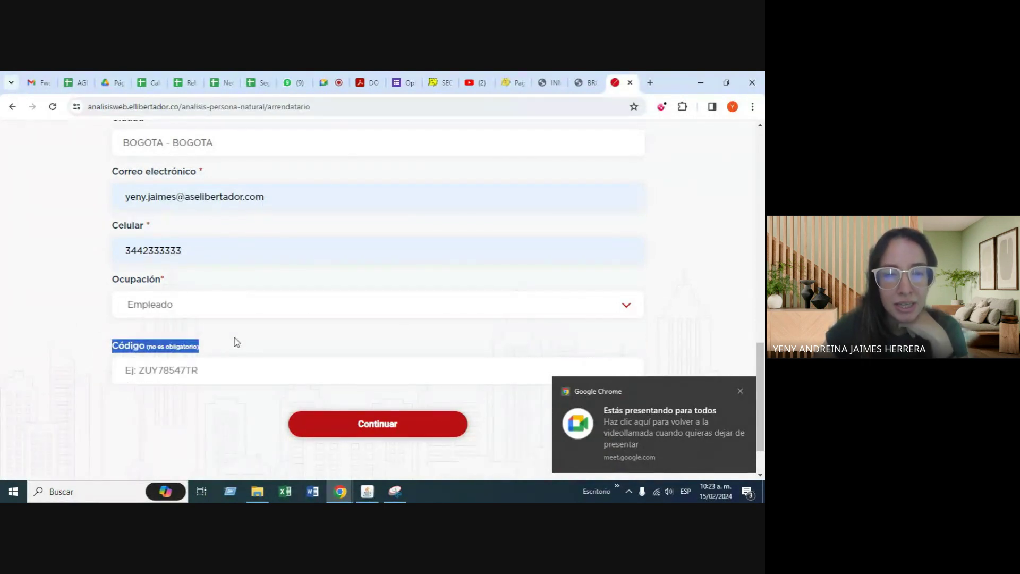
click(201, 348)
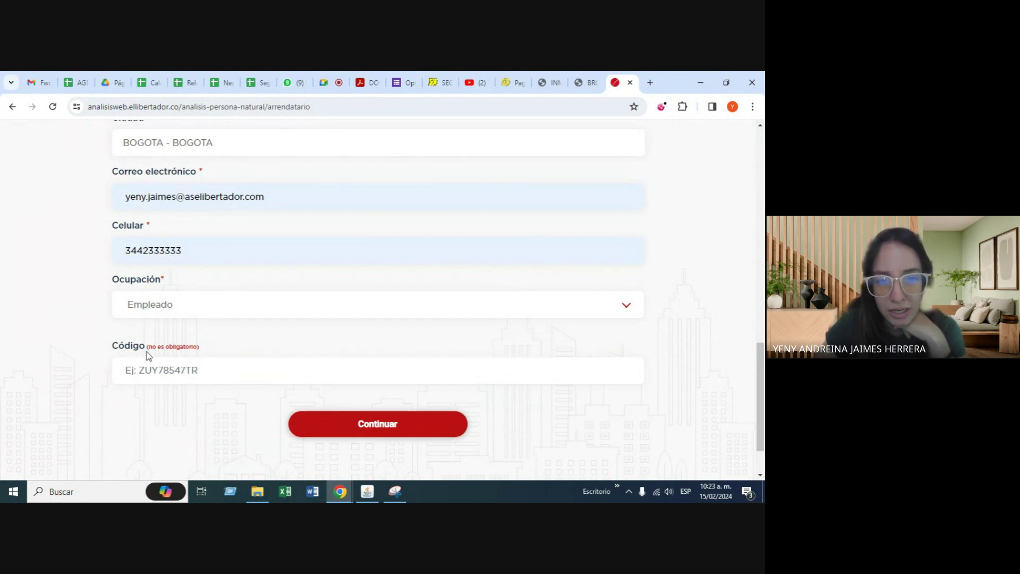
click(219, 370)
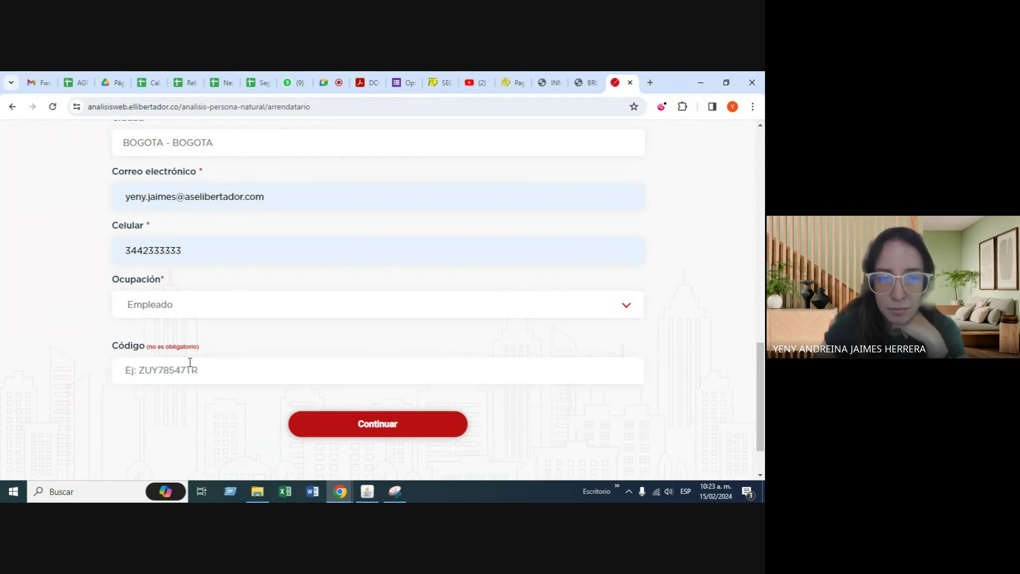
click(371, 433)
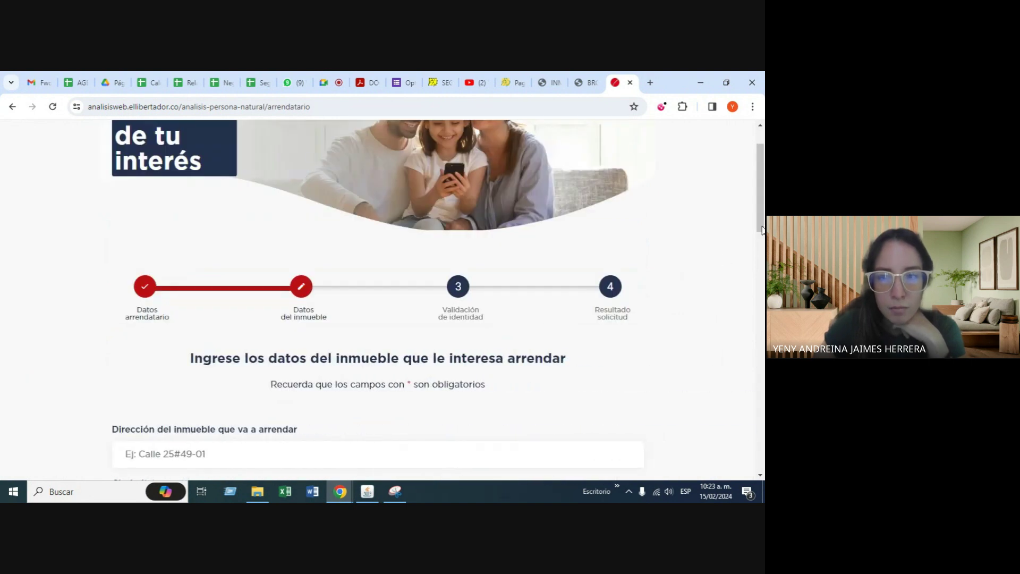
Fill in the rental property's address with the saved suggestion and set its city to BOGOTA - BOGOTA
scroll(760, 234, down, 5)
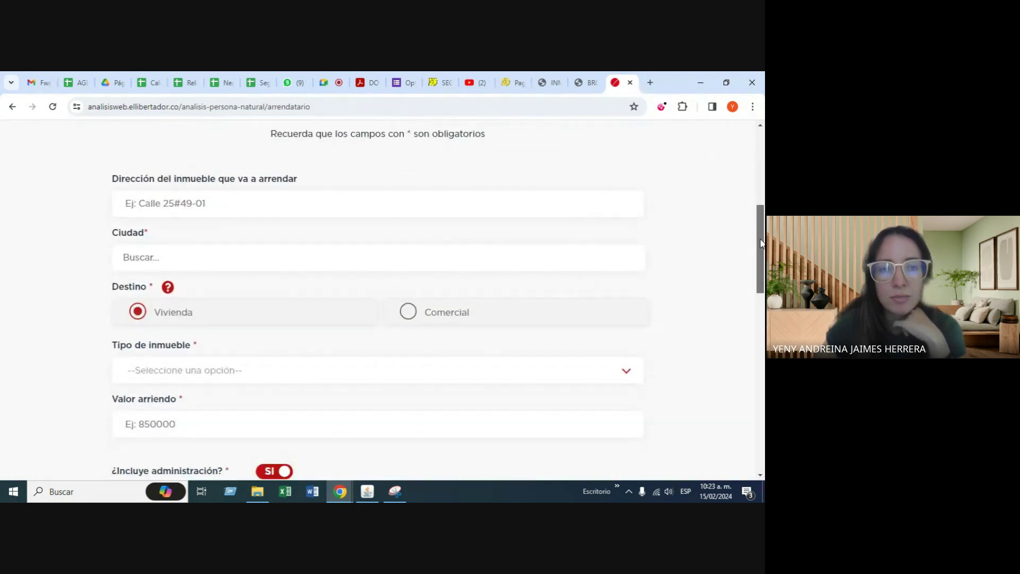
click(362, 208)
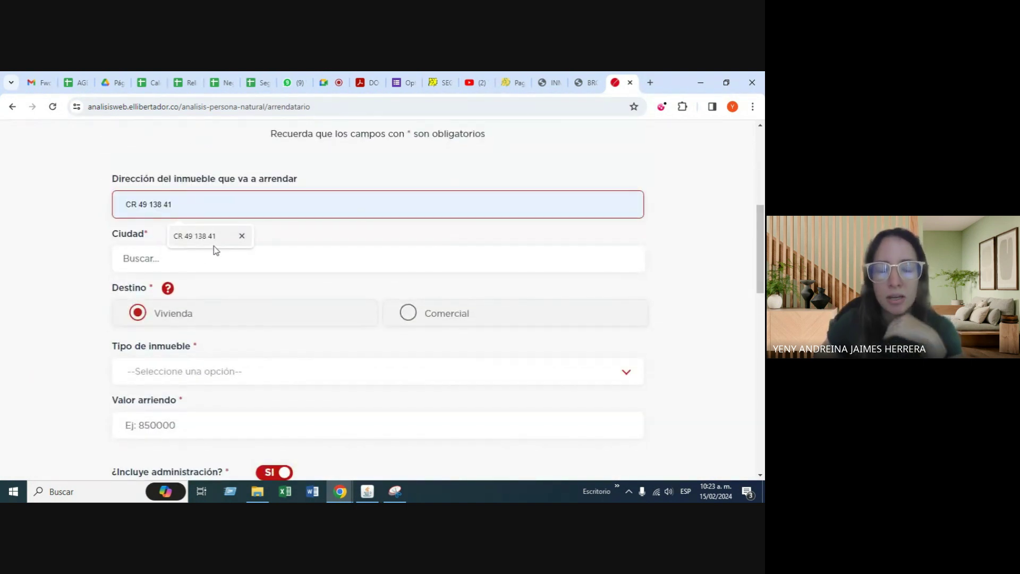
click(200, 236)
click(178, 257)
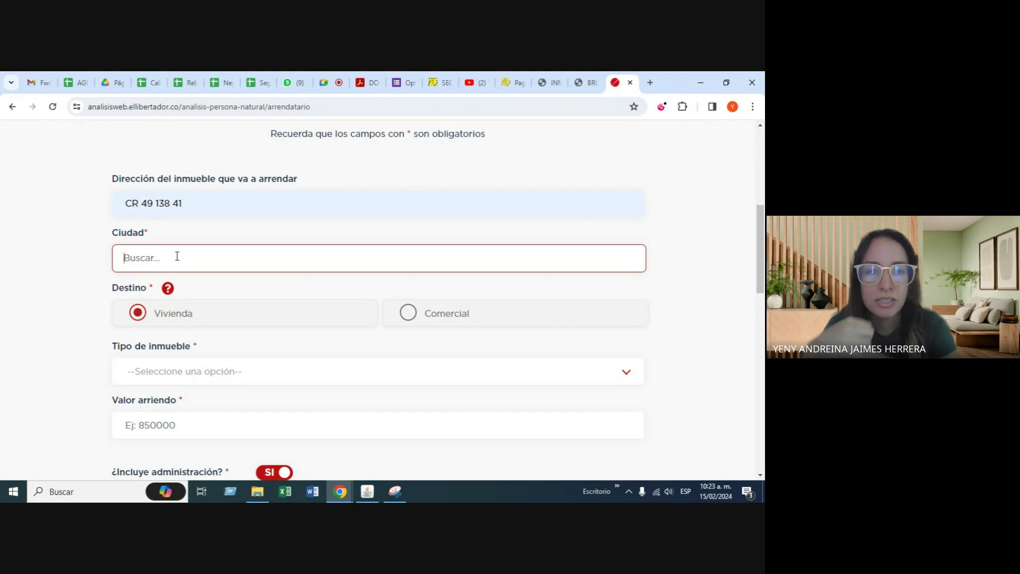
text(bogo)
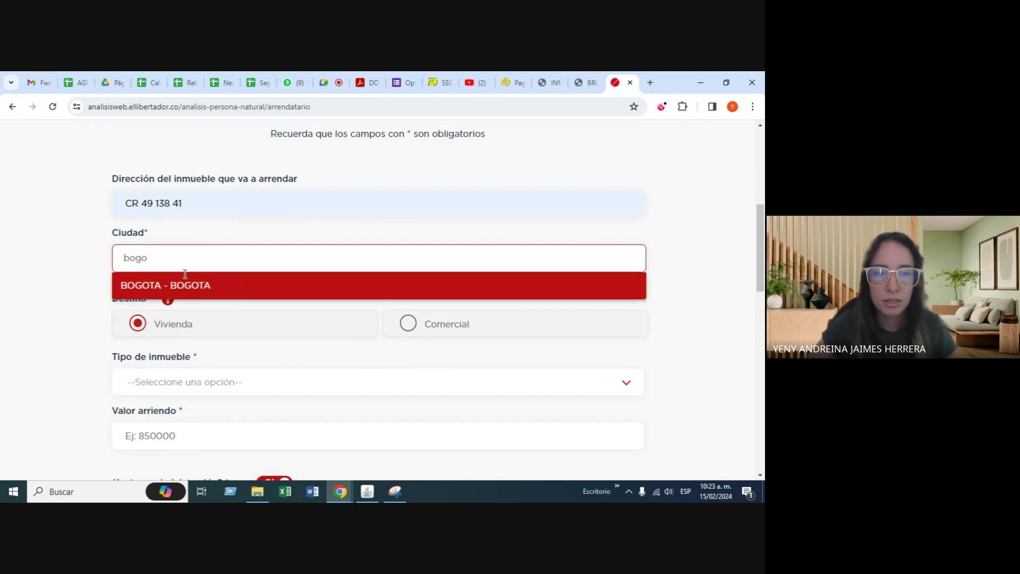
click(183, 286)
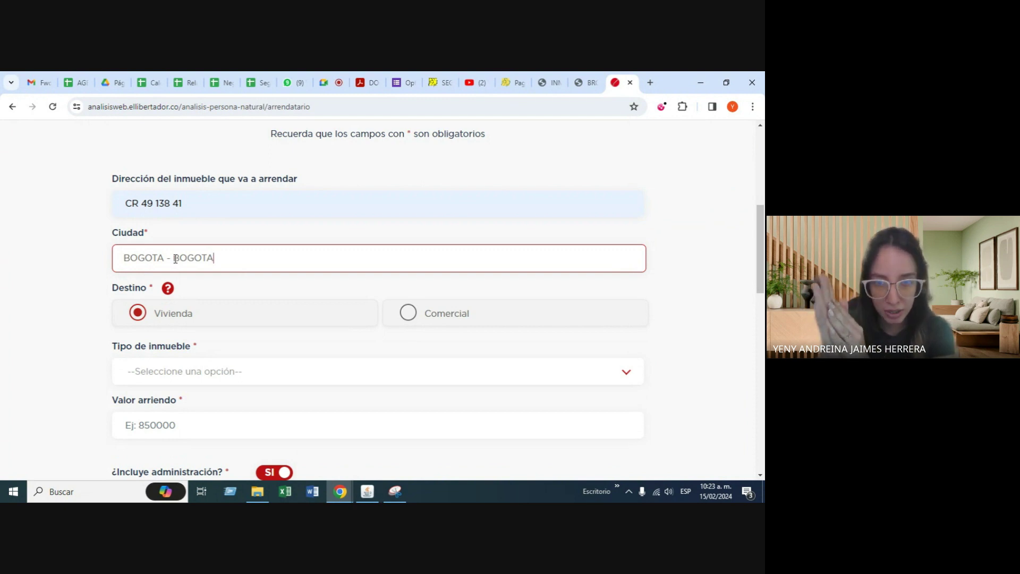
Set the property's Destino to Comercial and highlight the Uso específico del inmueble label
scroll(228, 233, down, 1)
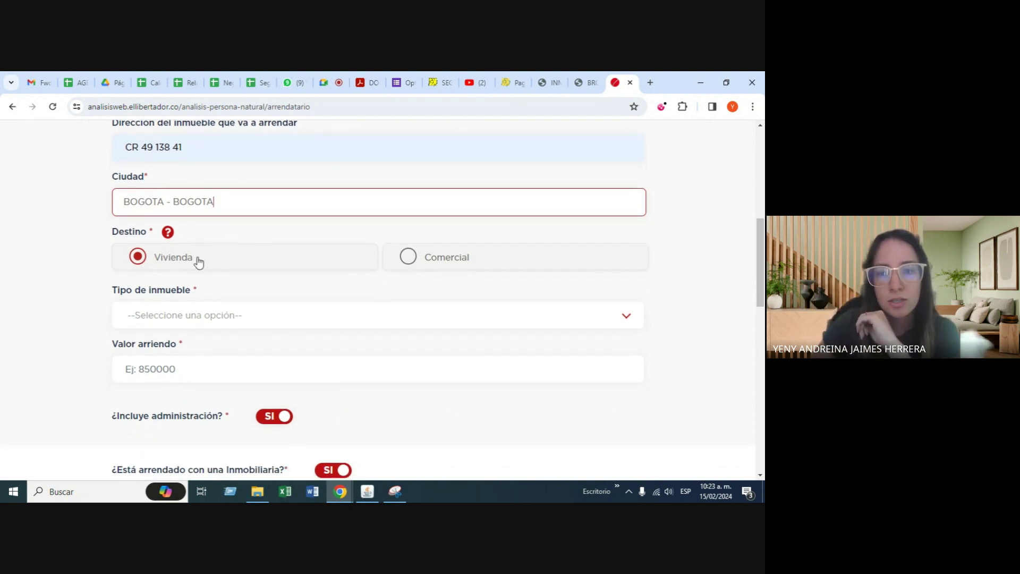
click(478, 266)
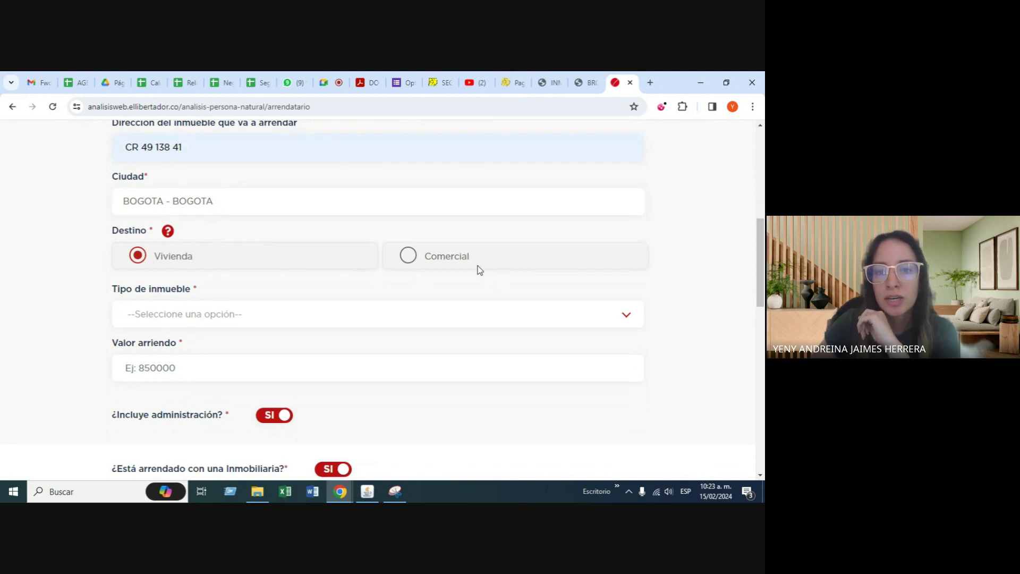
click(409, 257)
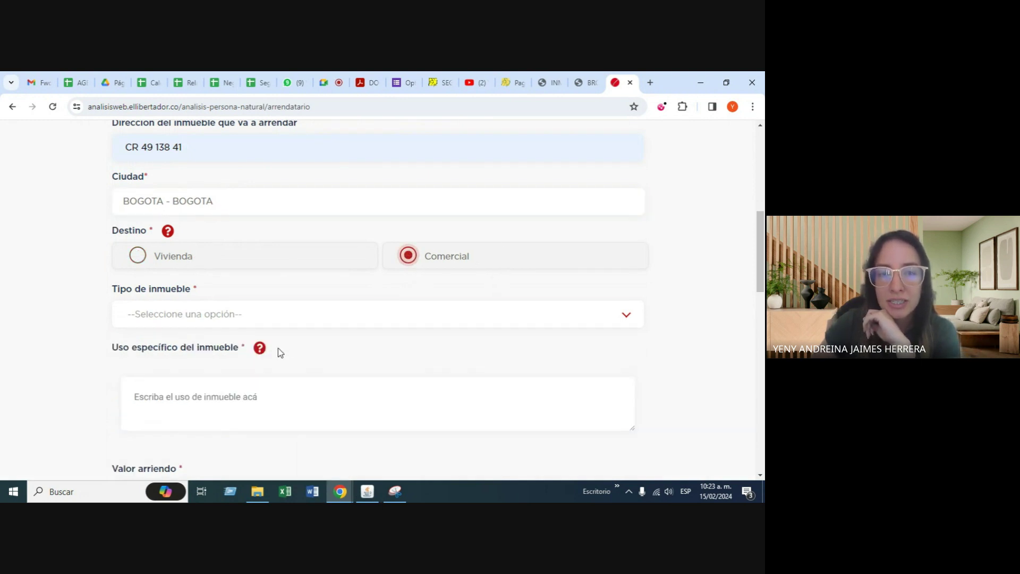
drag(111, 349, 330, 361)
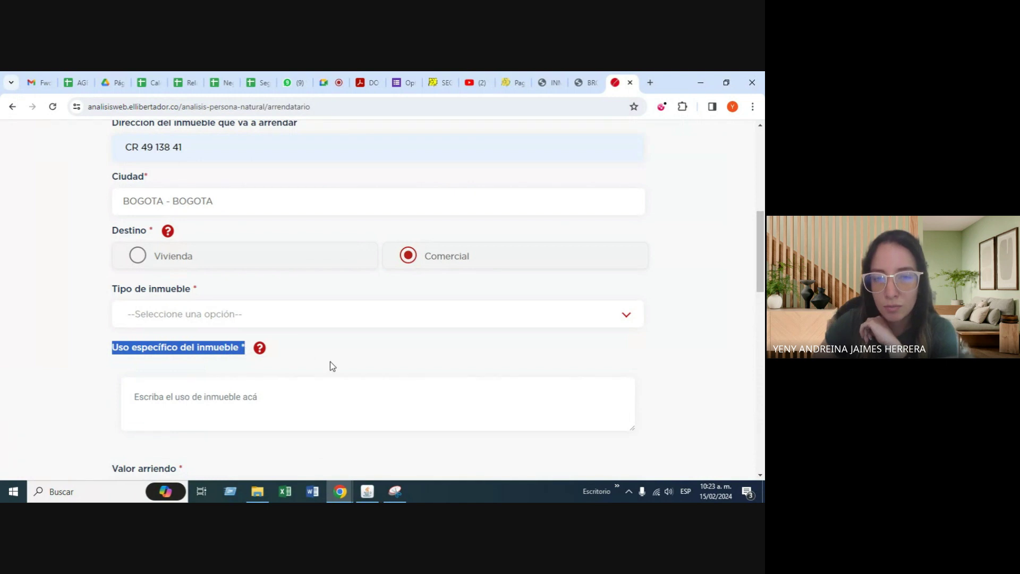
click(330, 361)
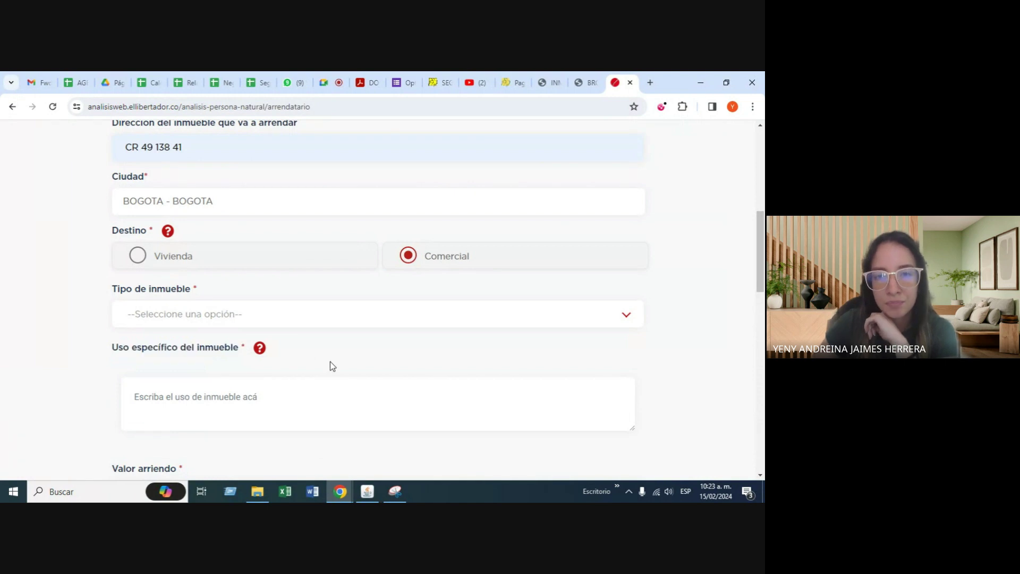
Set the commercial property's type to Local and point out its specific-use field without filling it in
click(314, 325)
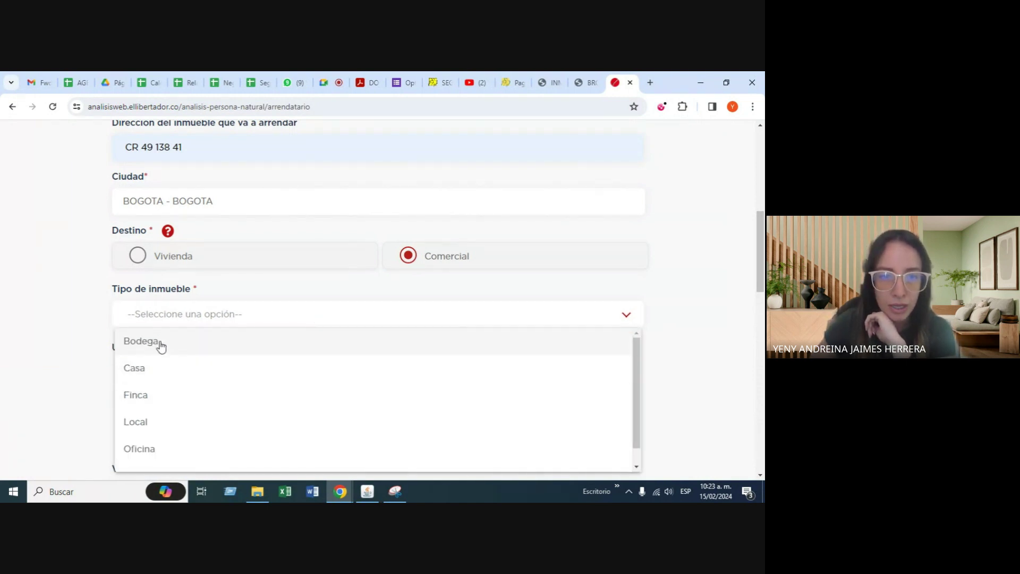
click(171, 421)
click(162, 398)
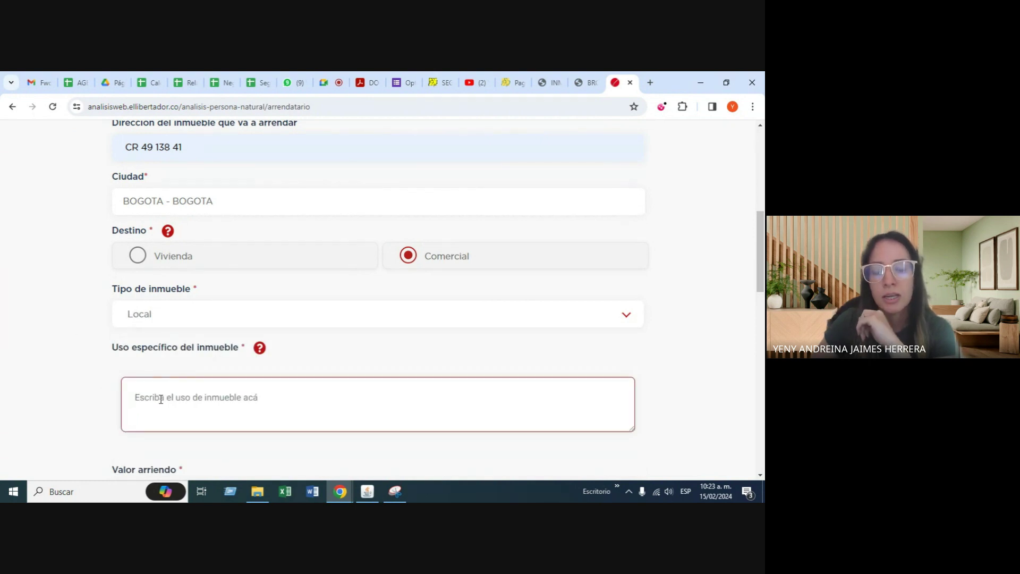
scroll(163, 395, down, 1)
scroll(164, 395, down, 1)
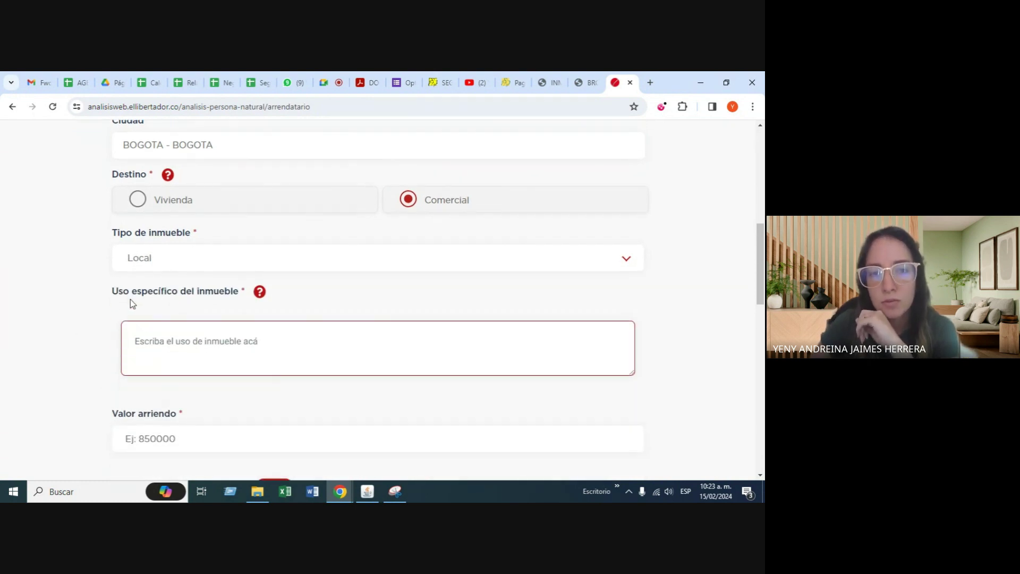
click(181, 356)
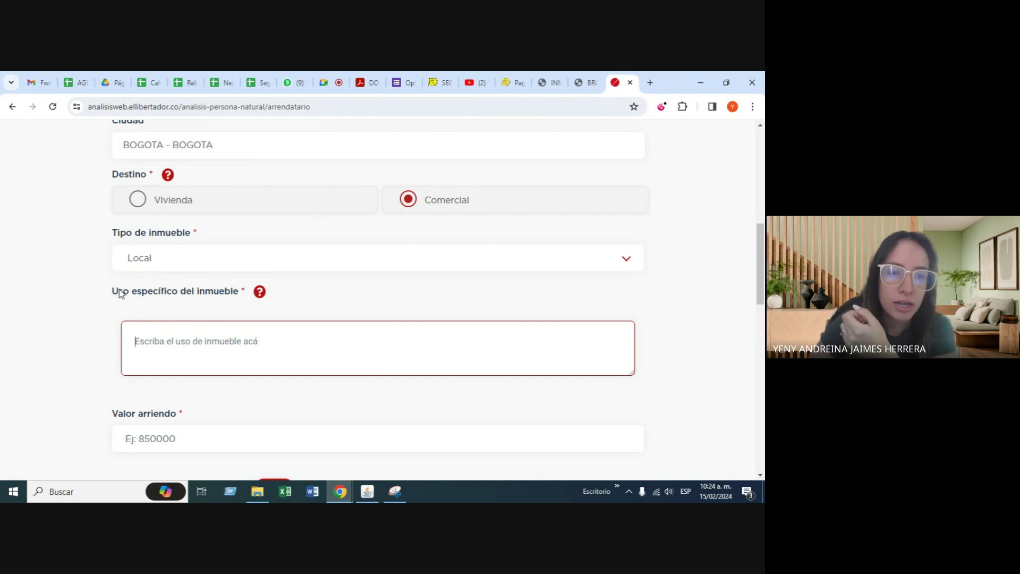
drag(113, 292, 118, 291)
click(315, 283)
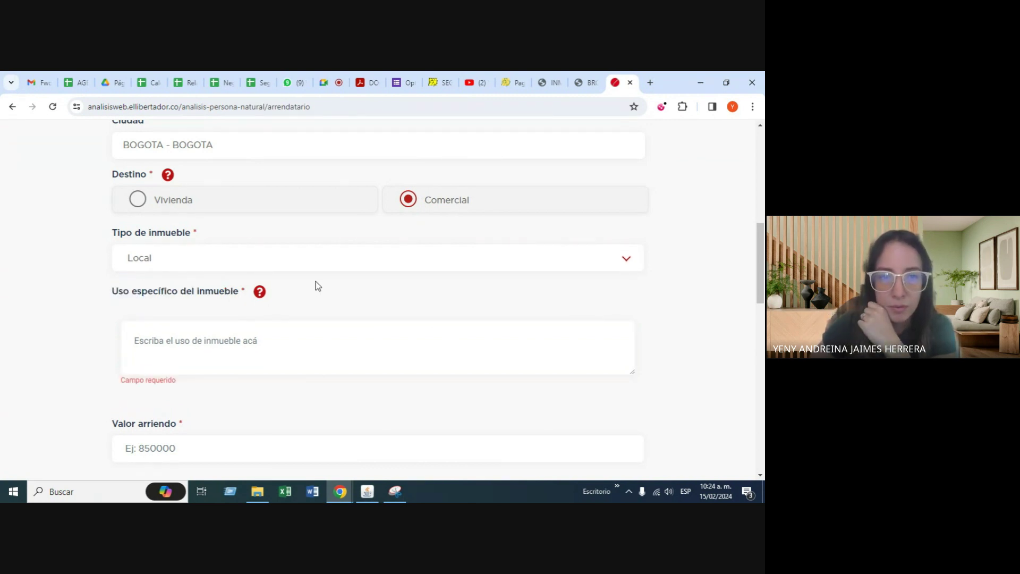
Change the property's Destino to Vivienda and set the property type to Apartamento
click(228, 206)
scroll(309, 269, down, 1)
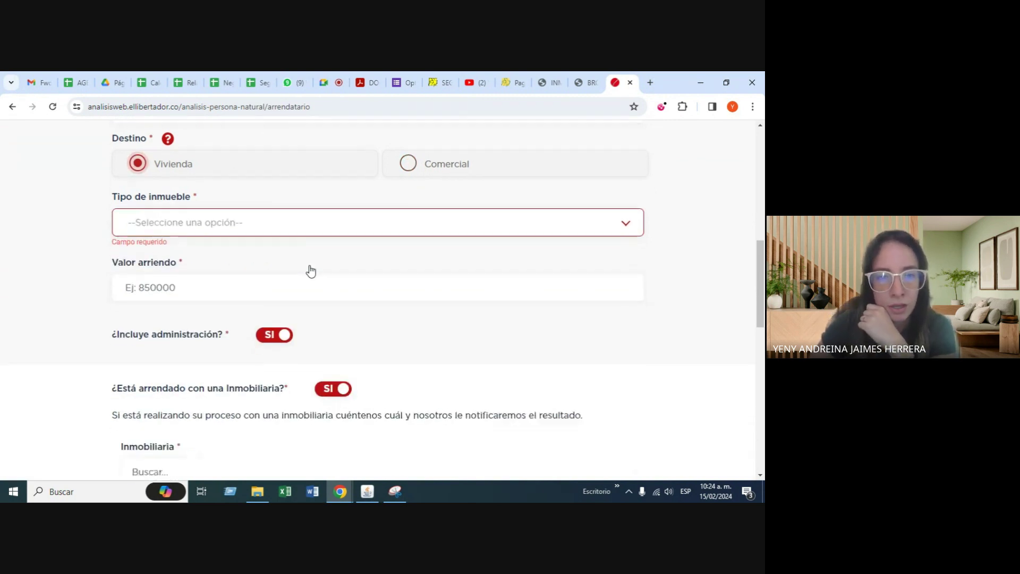
click(169, 209)
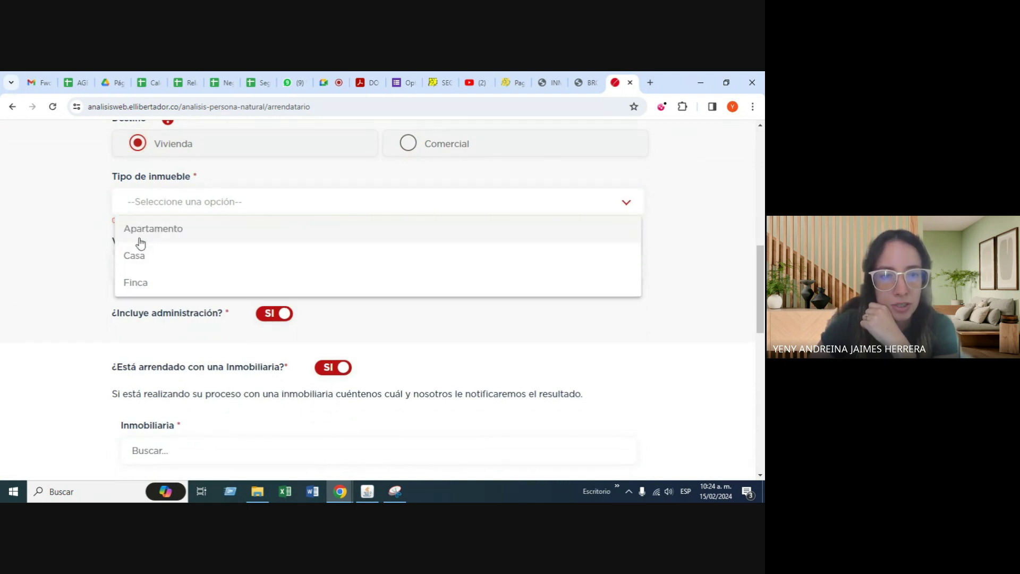
click(149, 239)
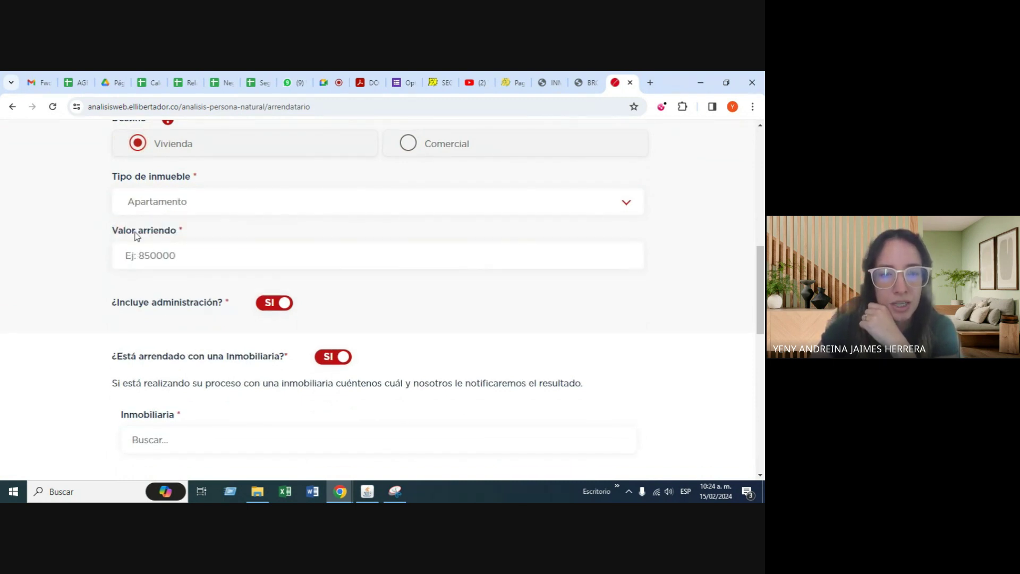
Set the apartment's monthly rent in Valor arriendo to $800,000
scroll(272, 282, down, 1)
click(212, 200)
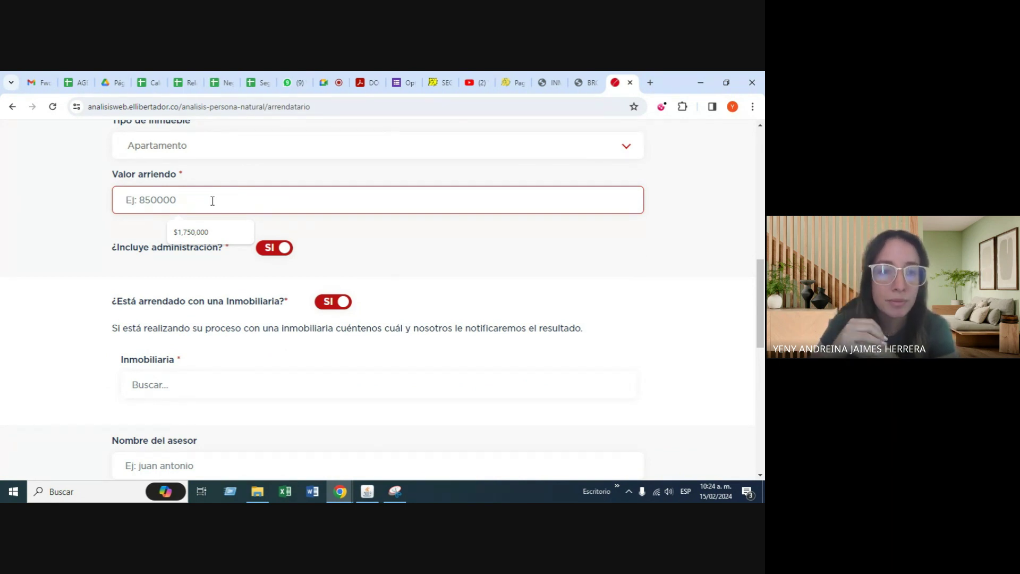
text(8000000)
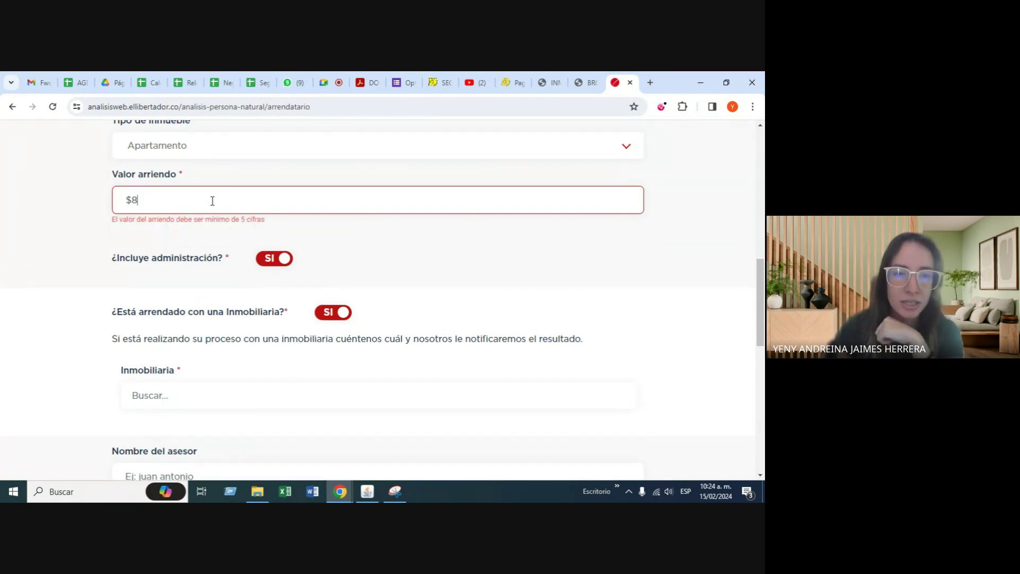
Mark the rent as not including administration and set the administration value to $200,000
click(274, 249)
click(221, 289)
text(2000000)
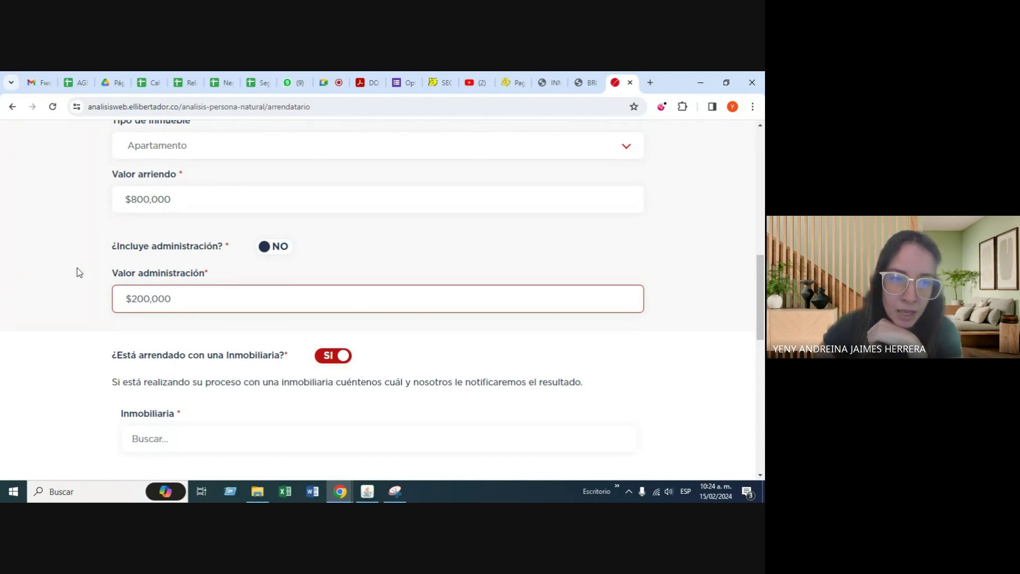
click(78, 268)
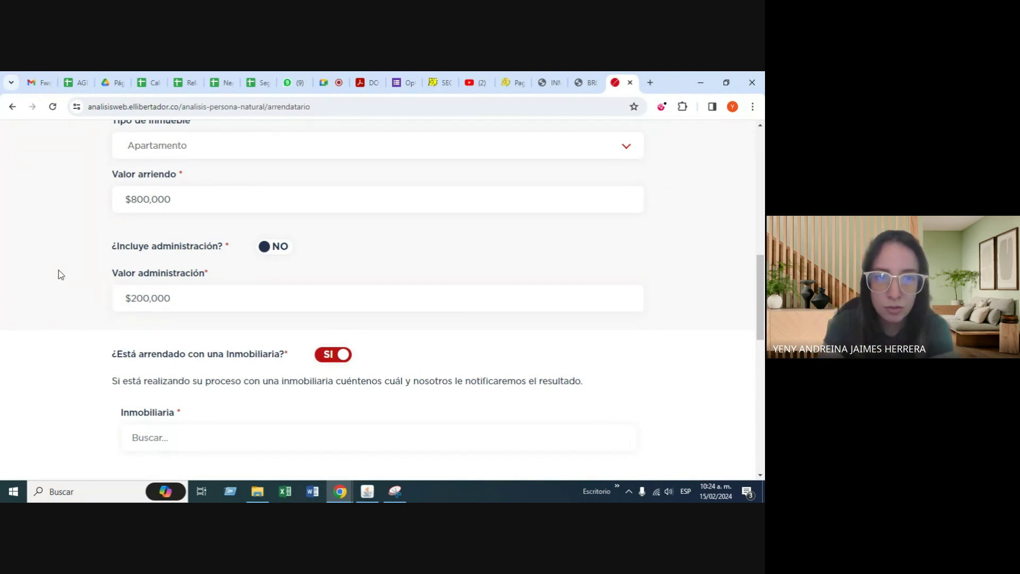
Check the Google Meet call and return to the rental property form
click(326, 82)
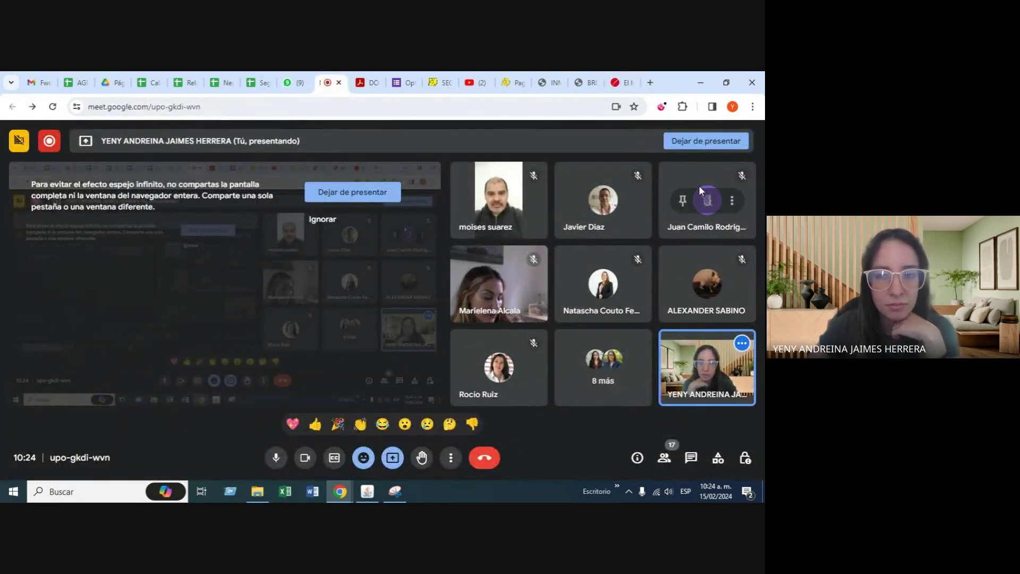
click(618, 83)
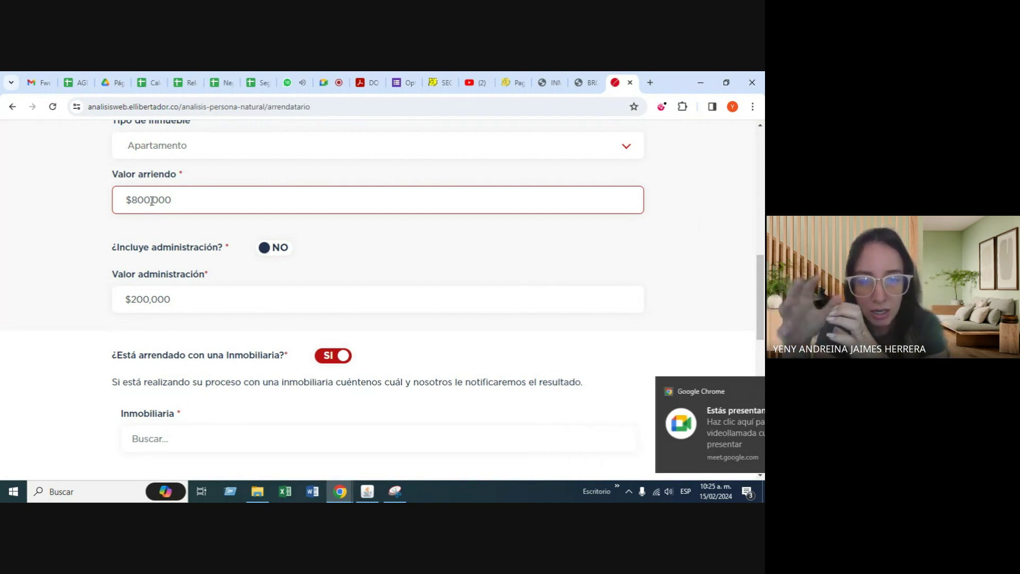
Switch to the Google Meet call to view the participants, and go back to the El Libertador property form
key(Tab)
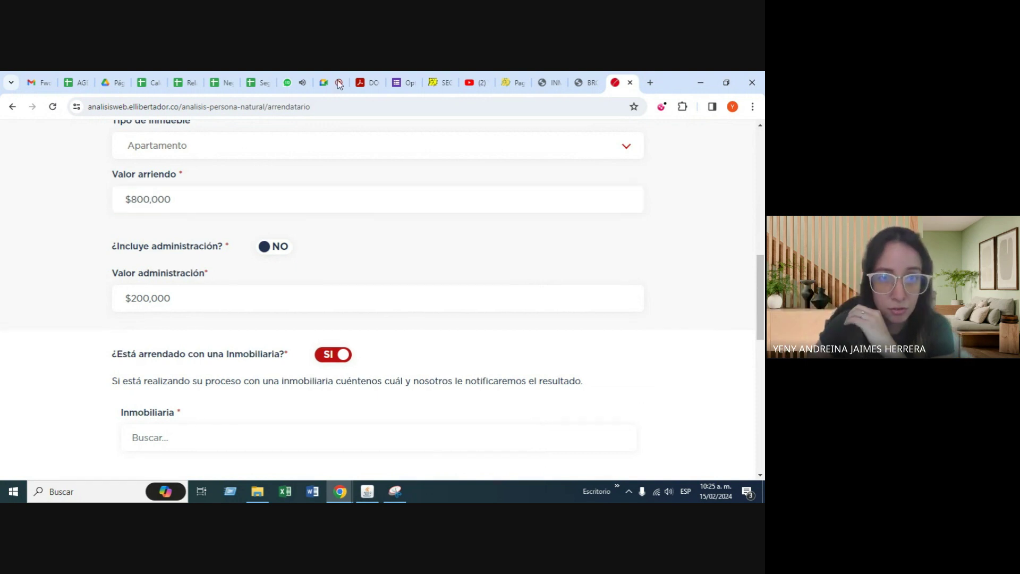
click(337, 84)
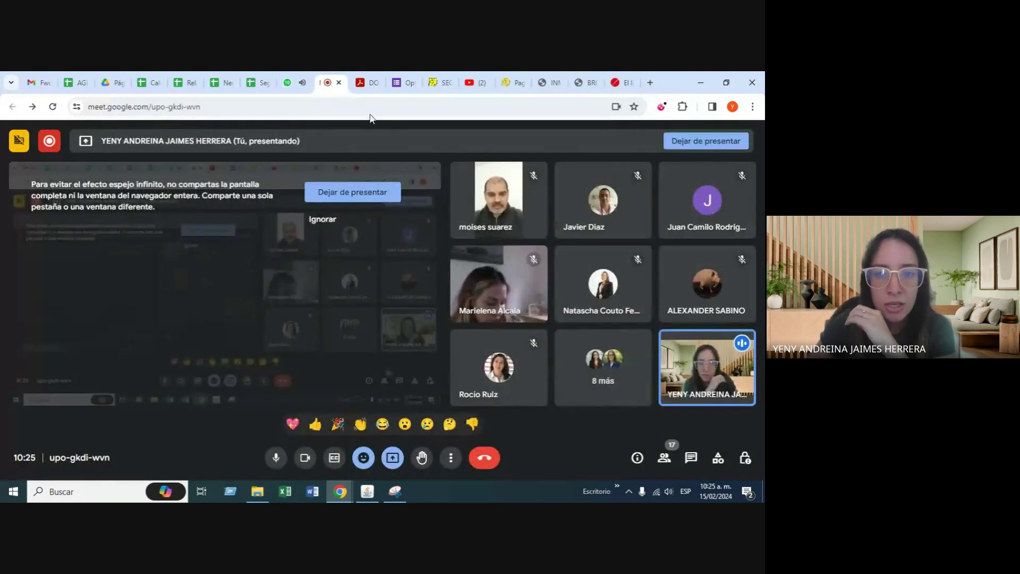
click(621, 83)
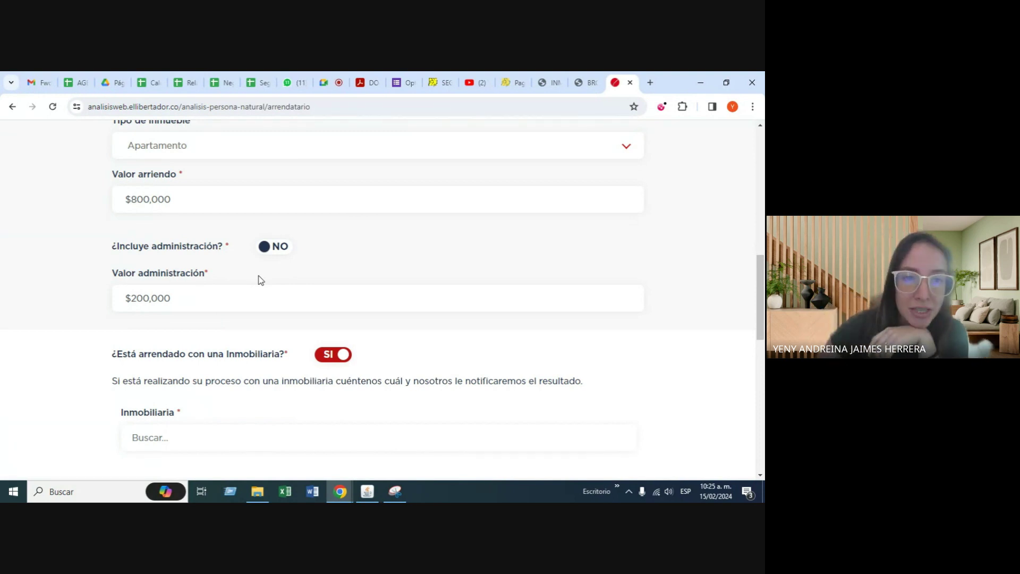
Review the amounts entered in Valor arriendo and Valor administración for the apartment
click(159, 209)
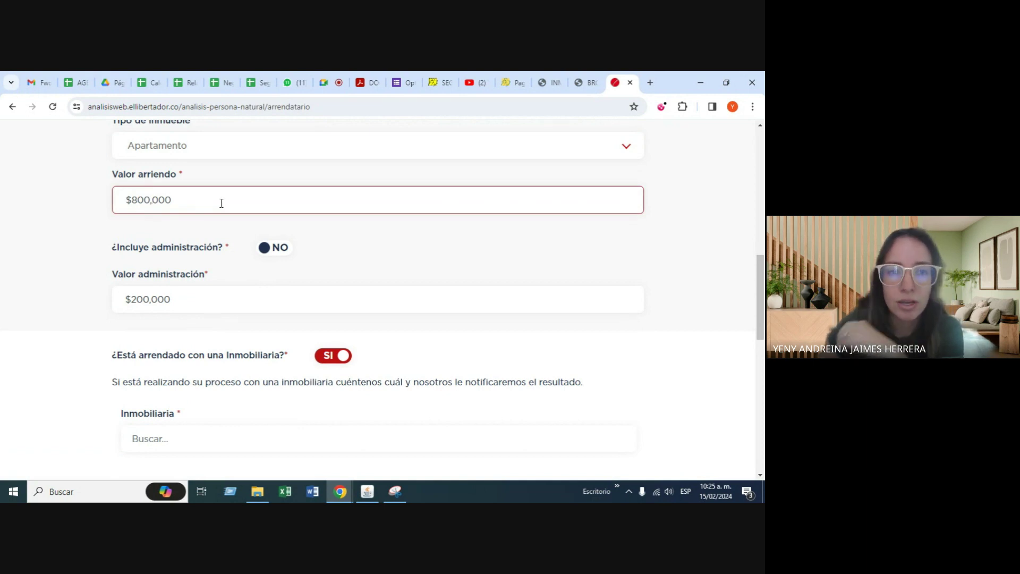
click(213, 256)
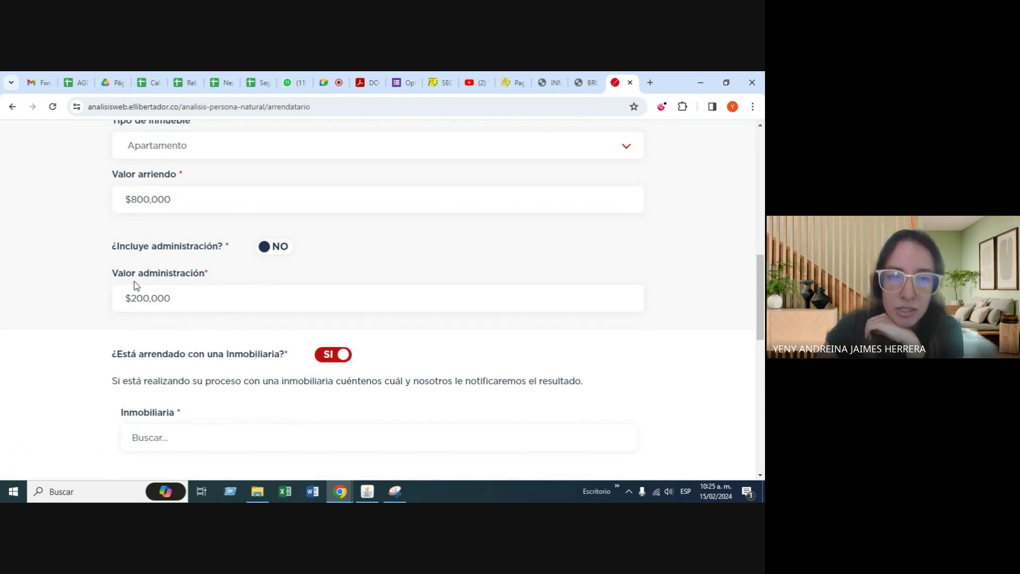
click(215, 293)
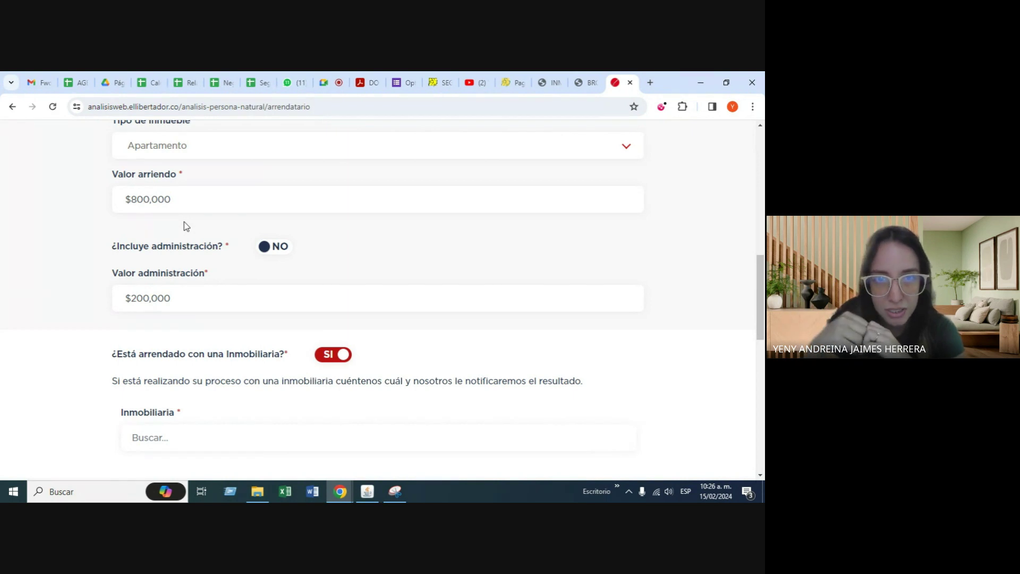
click(148, 199)
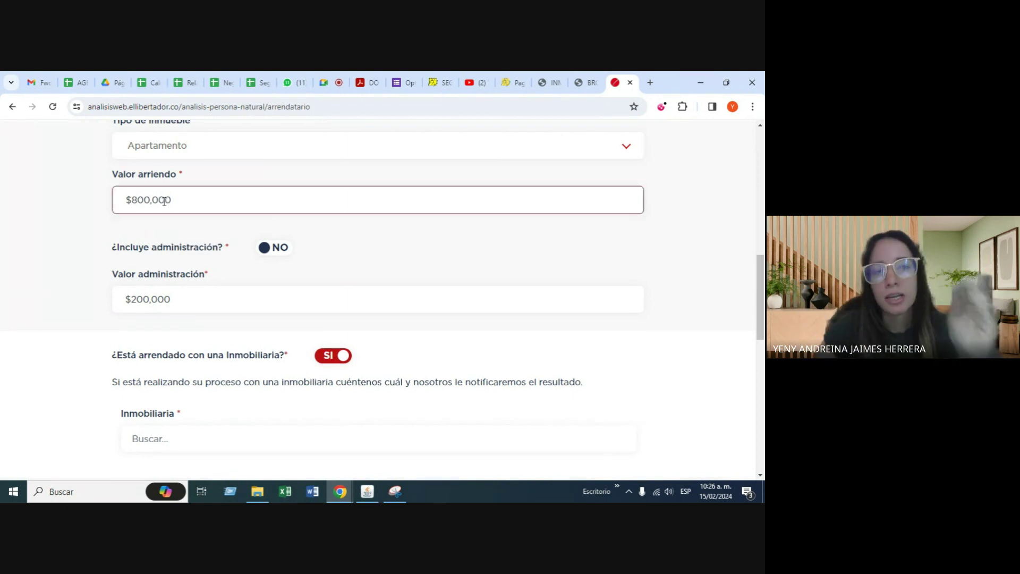
click(106, 194)
click(141, 194)
click(178, 179)
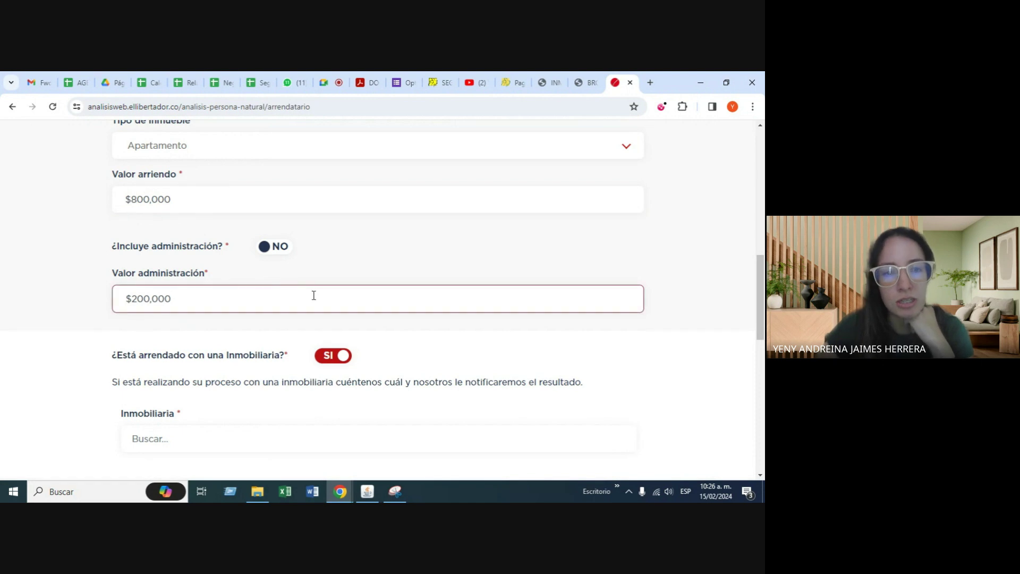
Look up code 1994 in the Inmobiliaria field and select INVESTIGACIONES Y COBRANZAS EL LIBERTADOR S A BR
scroll(370, 296, down, 2)
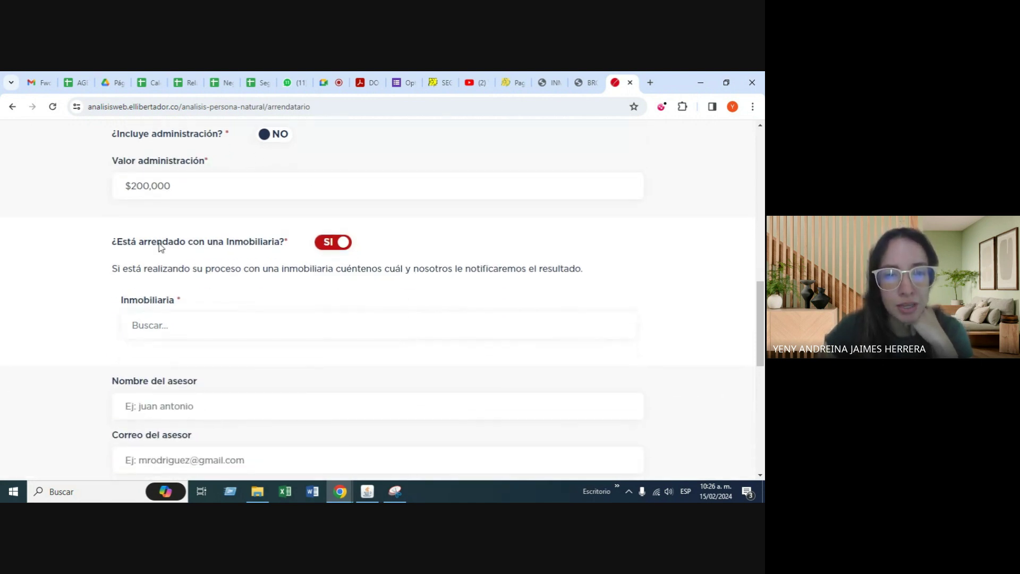
scroll(227, 259, down, 1)
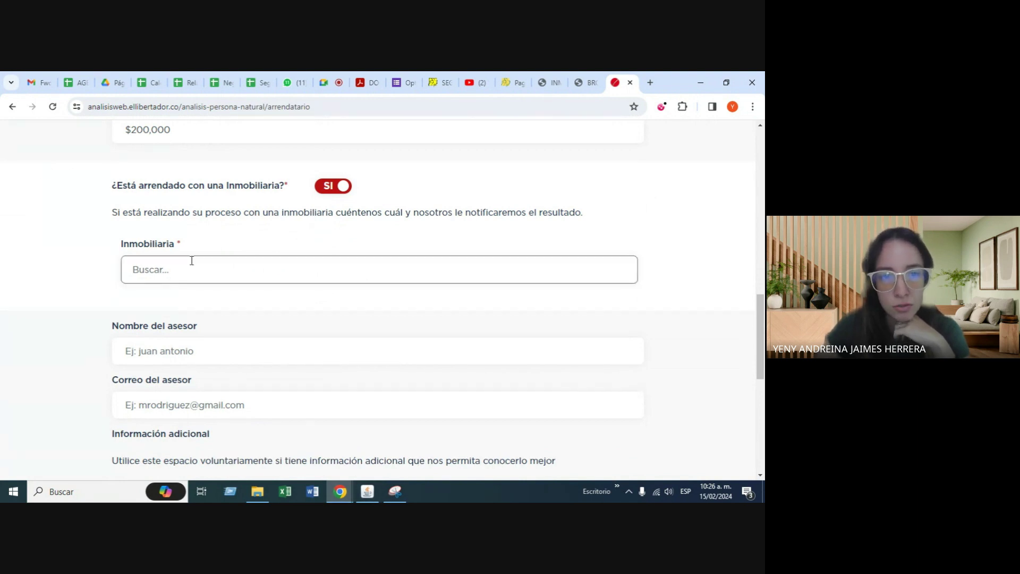
click(185, 279)
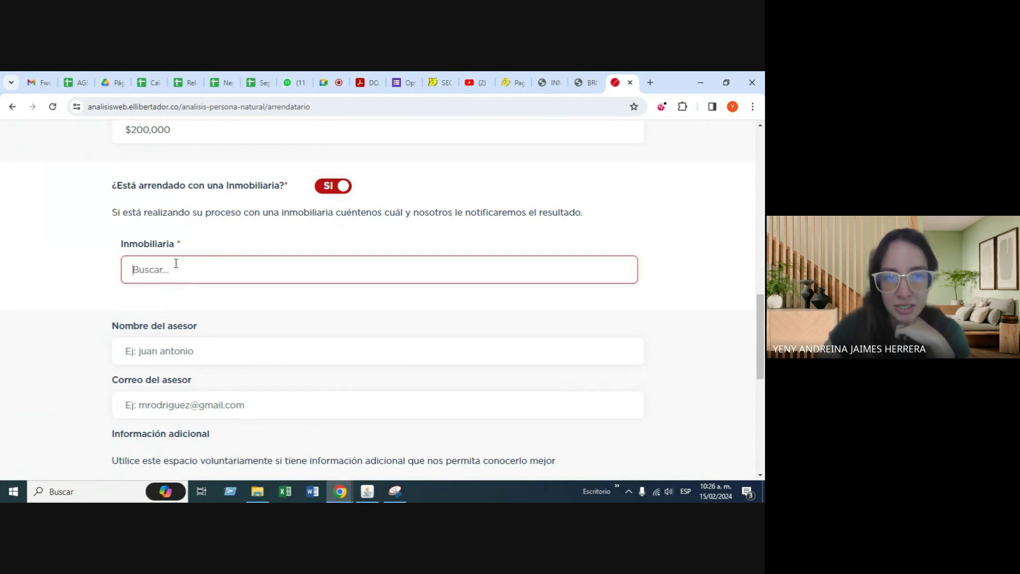
text(1194)
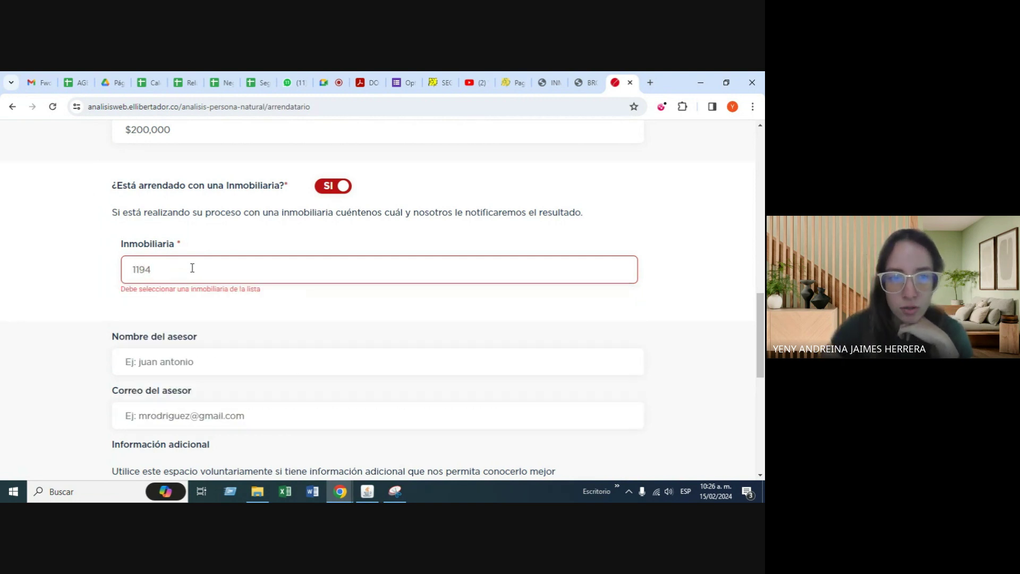
key(BackSpace)
key(BackSpace)
key(BackSpace)
key(BackSpace)
text(19)
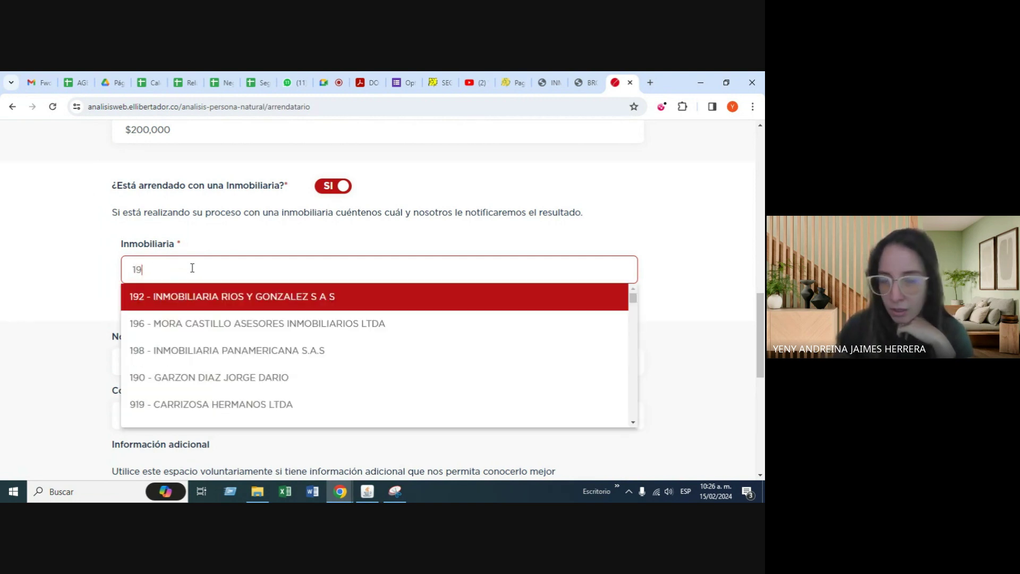
text(94)
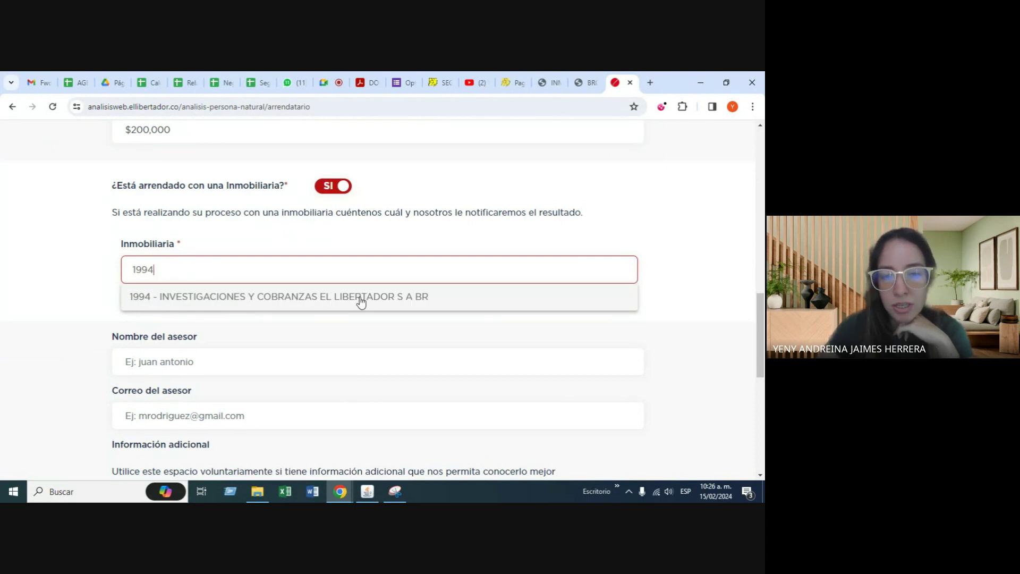
click(407, 297)
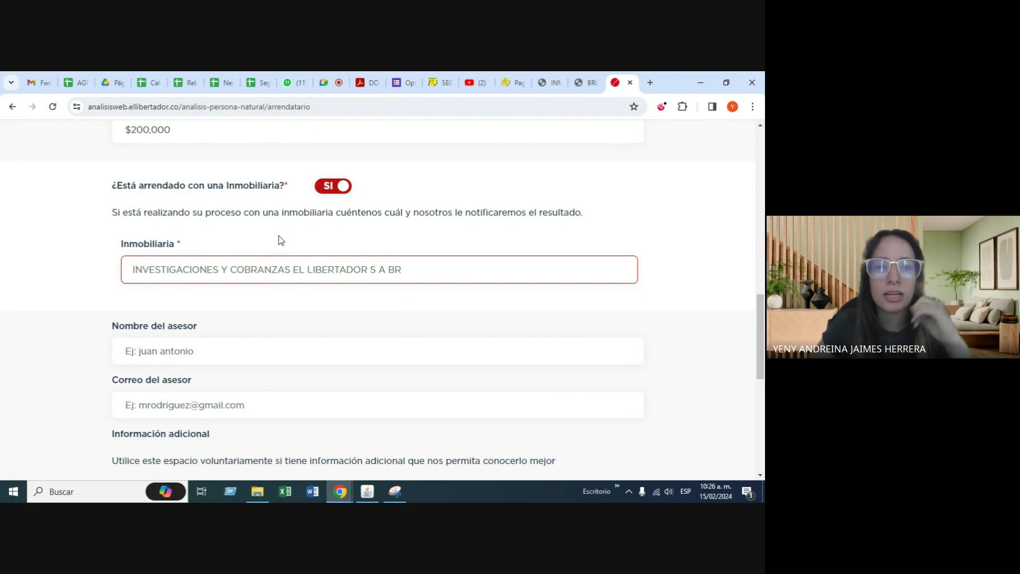
Clear the selected agency, search Inmobiliaria for "rent", and choose 974 - RENTABIEN S.A. S
drag(448, 268, 83, 248)
key(BackSpace)
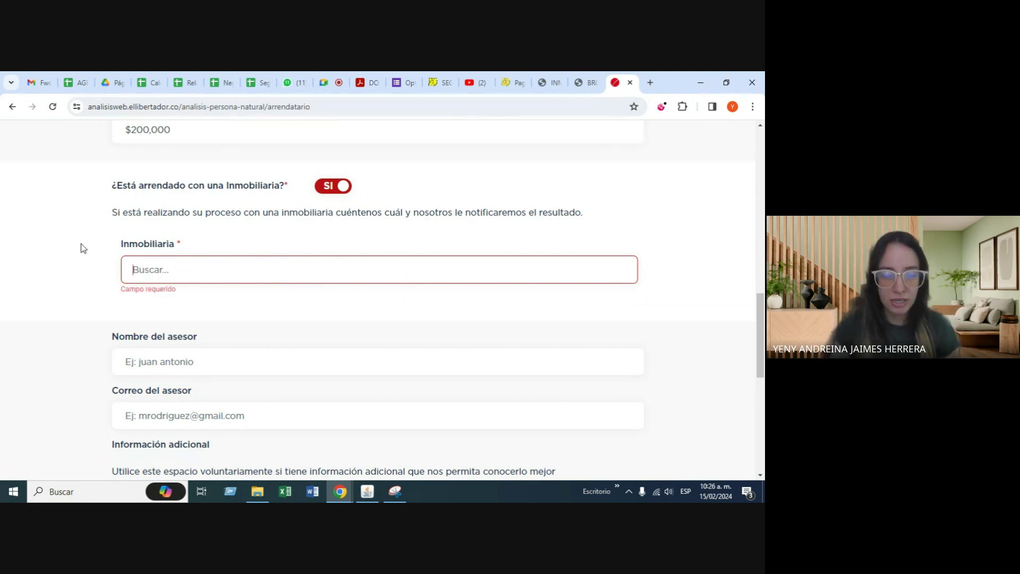
text(rent)
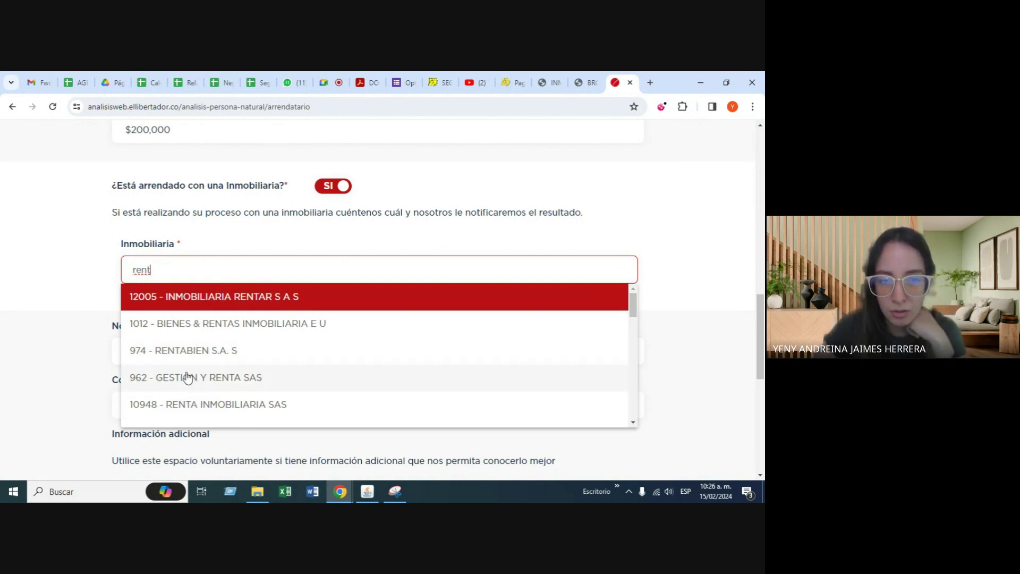
click(179, 352)
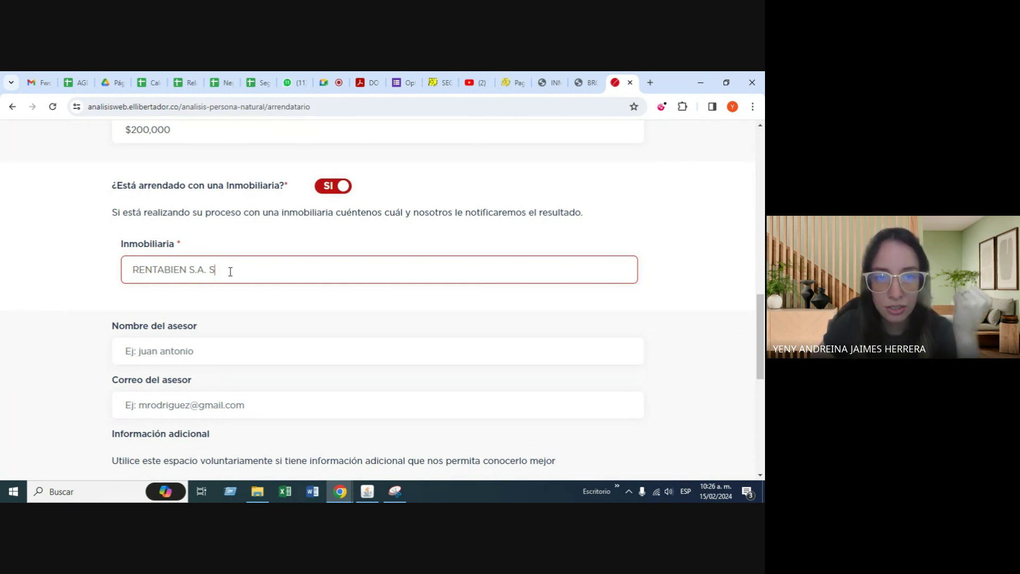
Replace the RENTABIEN agency in the Inmobiliaria field with 1994 - INVESTIGACIONES Y COBRANZAS EL LIBERTADOR S A BR
drag(230, 271, 39, 272)
key(BackSpace)
text(199)
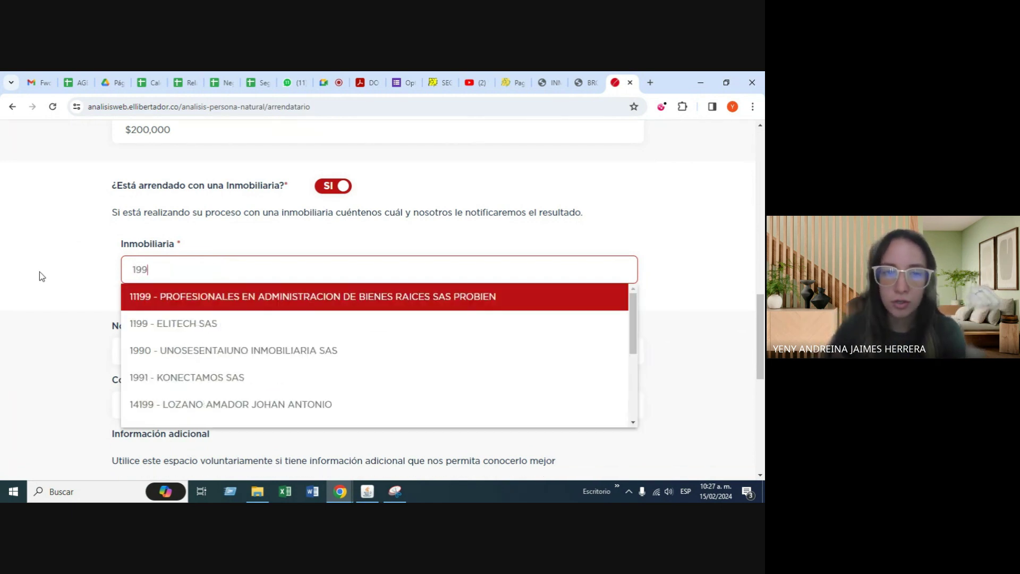
key(BackSpace)
text(84)
click(128, 299)
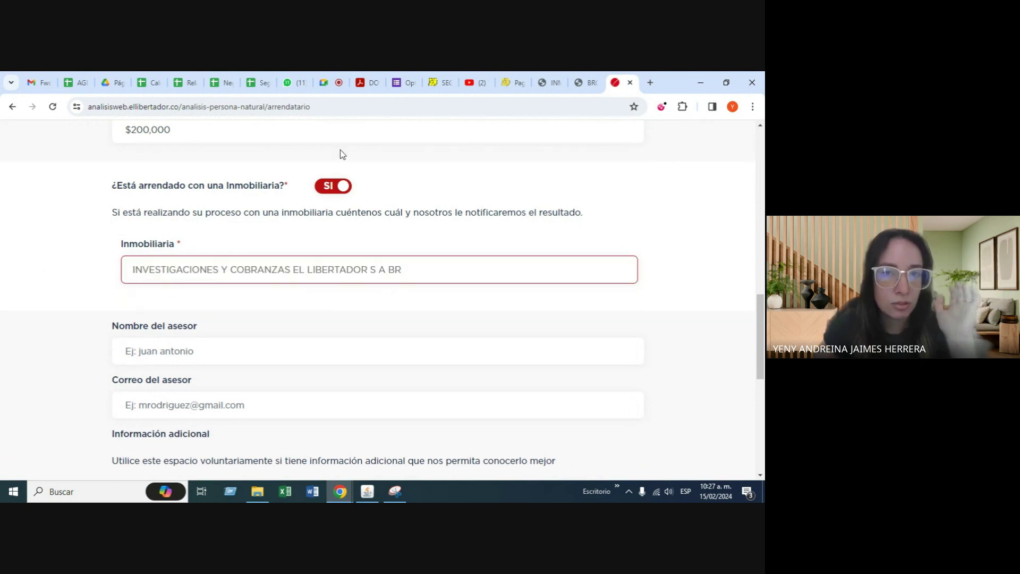
mouse_move(381, 72)
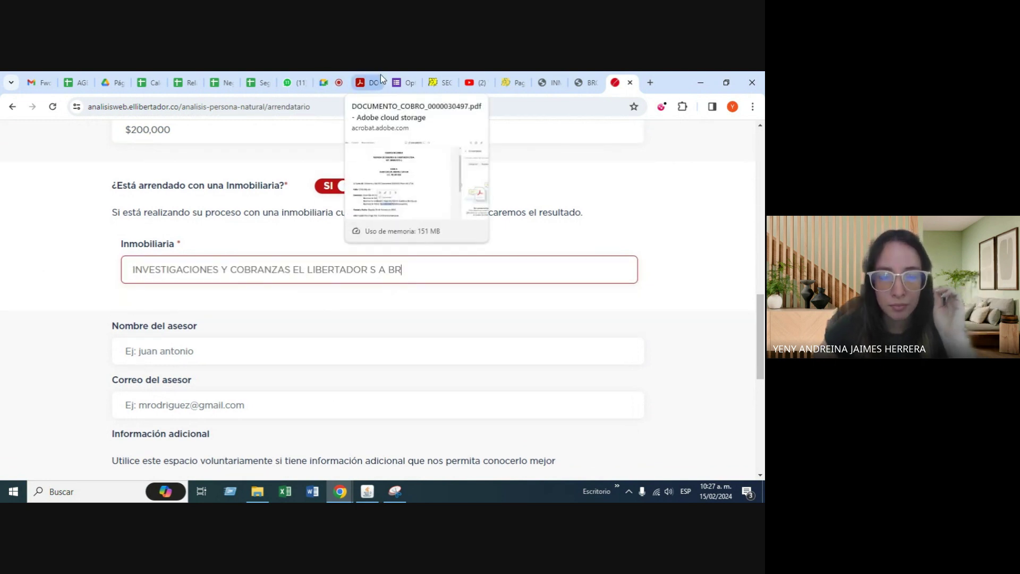
click(107, 186)
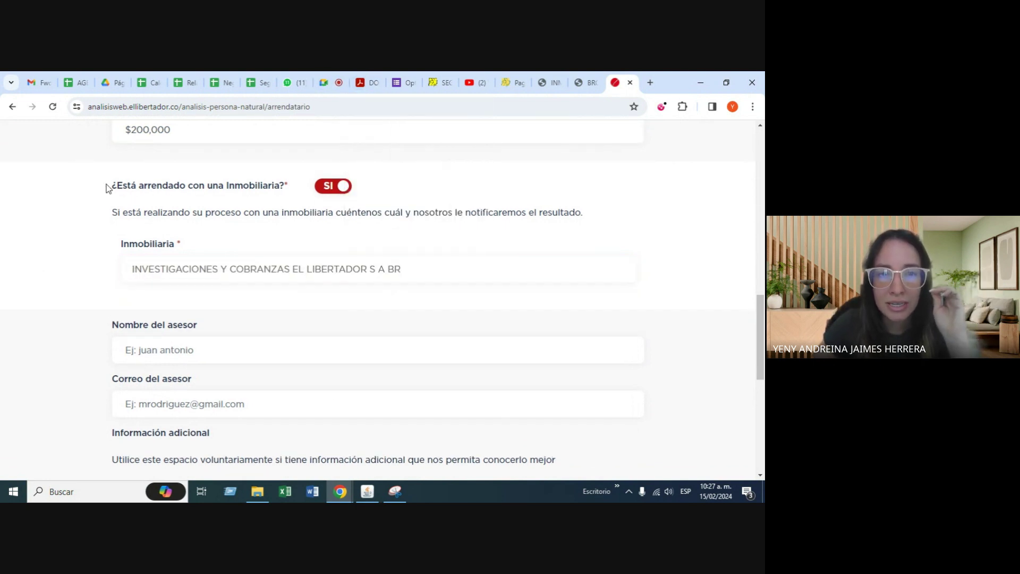
drag(107, 187, 264, 187)
click(138, 268)
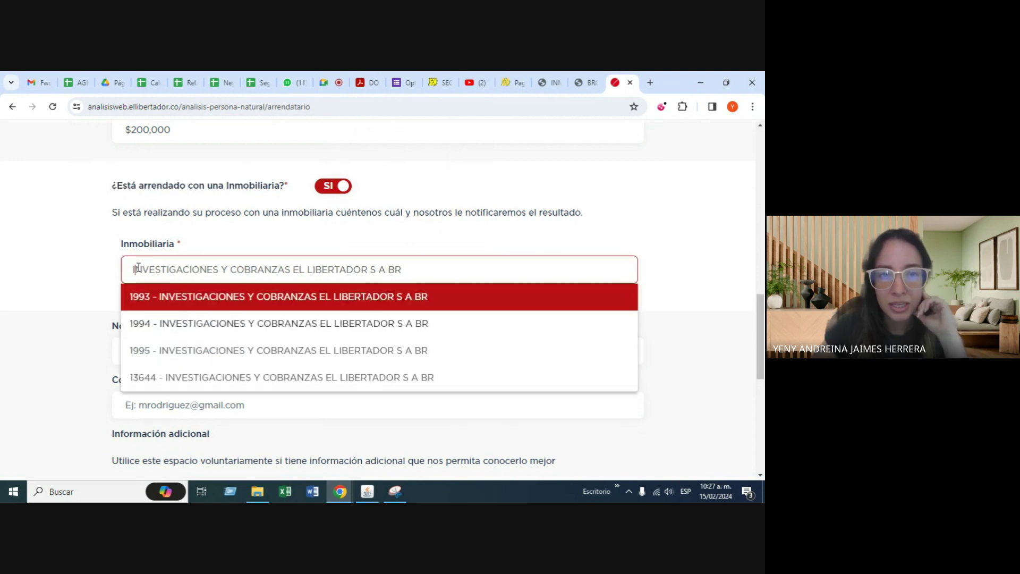
click(155, 323)
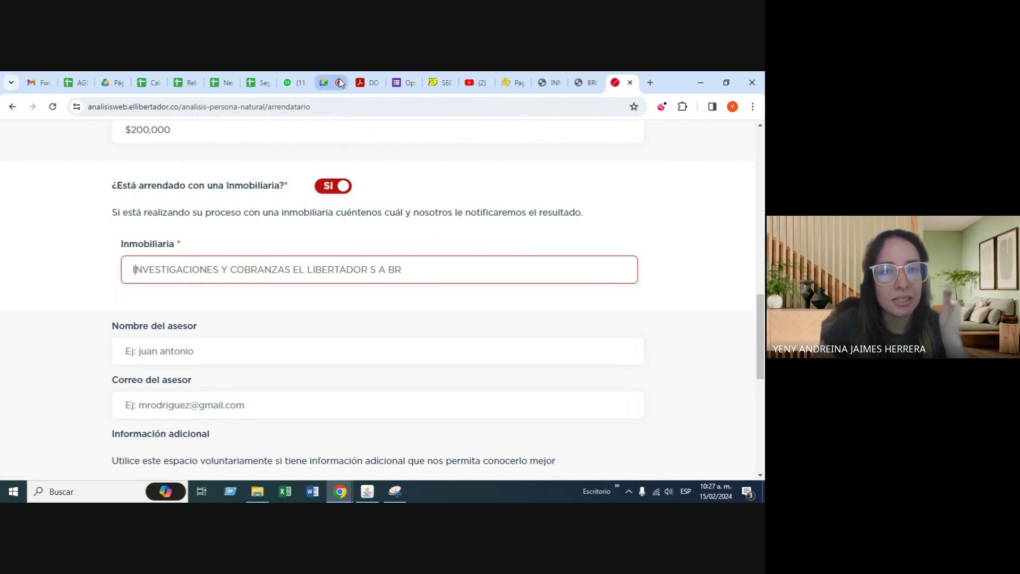
Go back to the tenant data page and review its optional Código field
scroll(426, 386, down, 7)
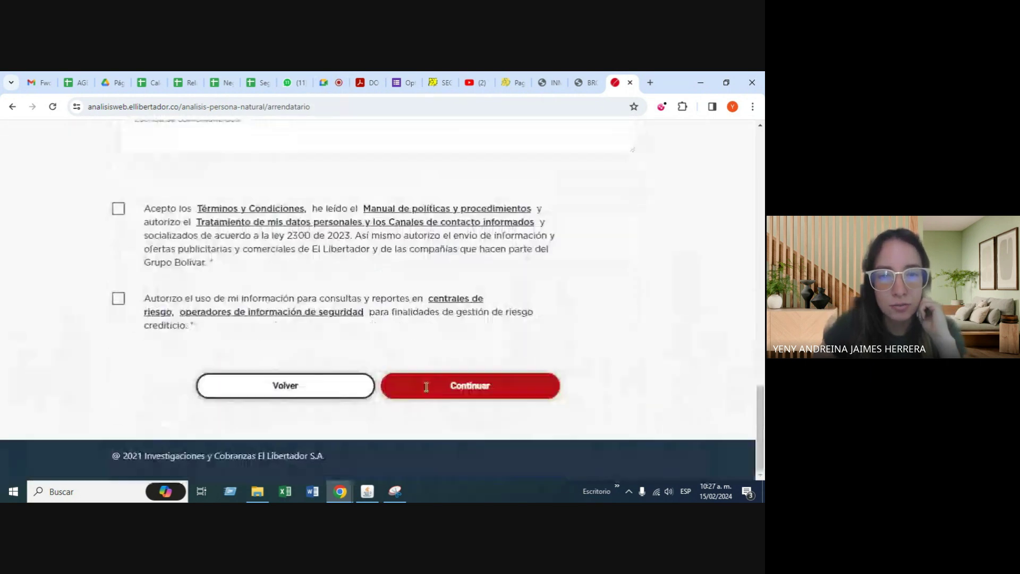
scroll(348, 382, up, 2)
scroll(348, 382, down, 2)
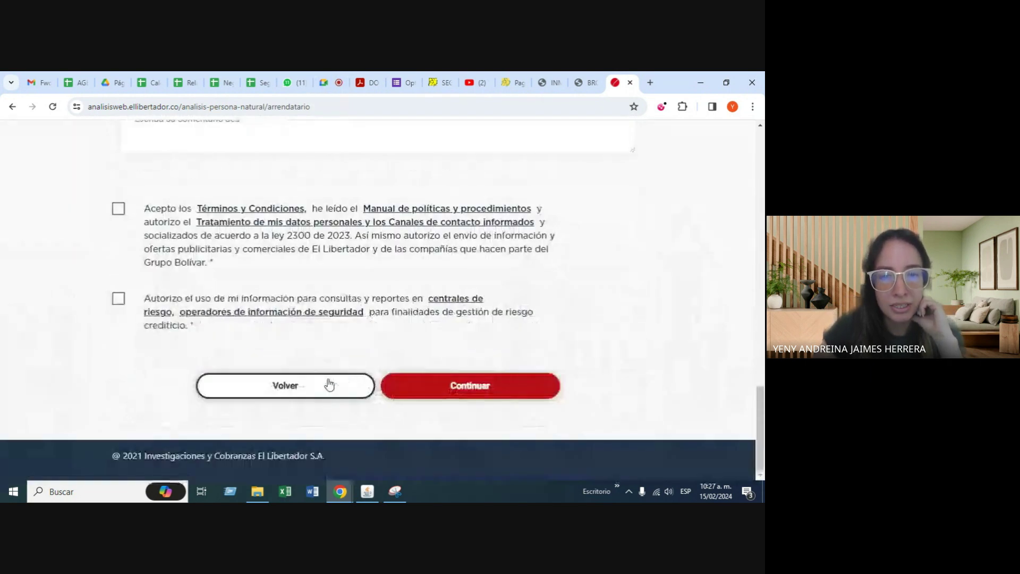
click(286, 385)
scroll(330, 375, down, 15)
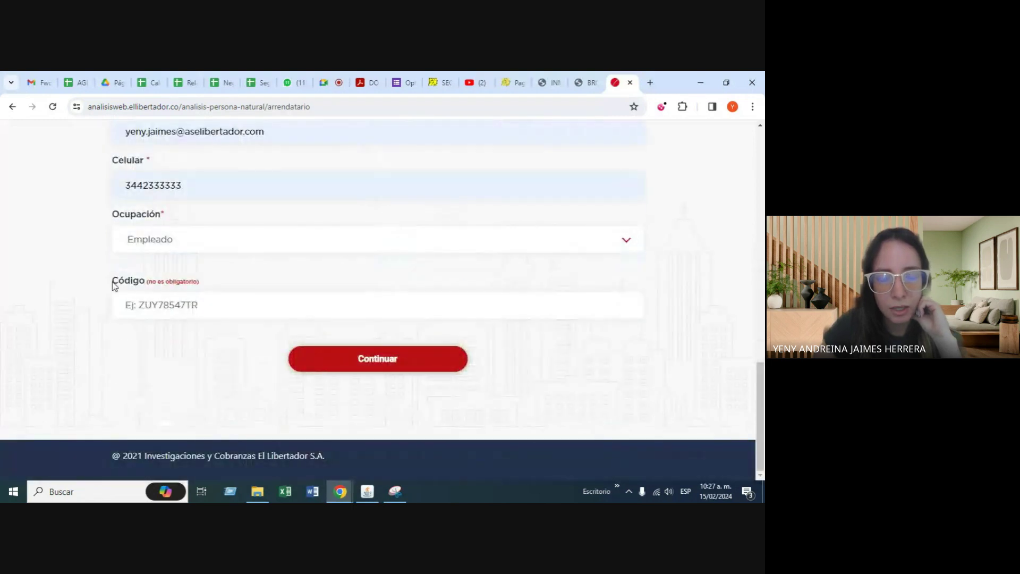
drag(113, 286, 201, 285)
click(261, 288)
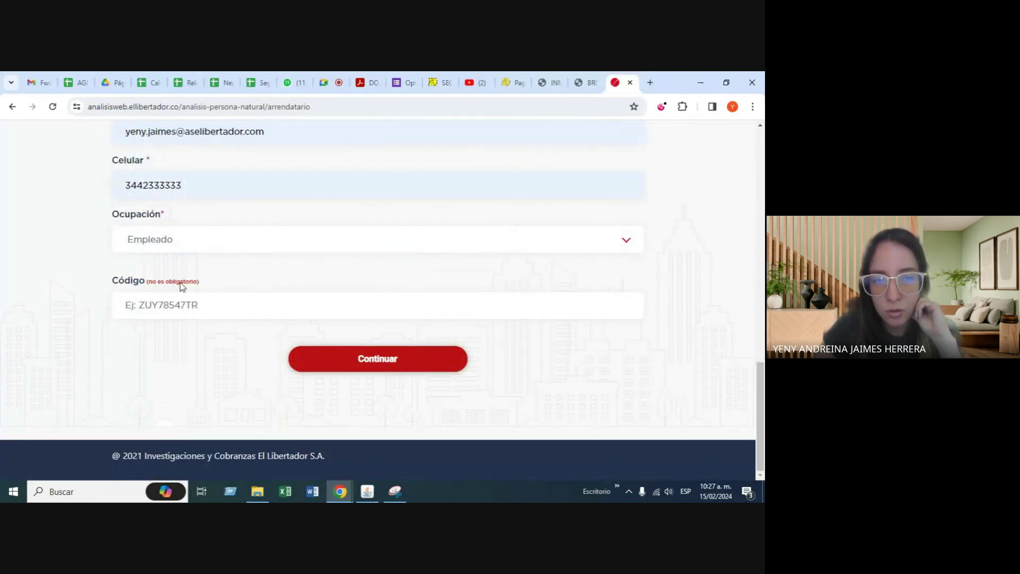
Continue to the property form again and review its Inmobiliaria and adviser fields
click(378, 367)
scroll(420, 383, down, 10)
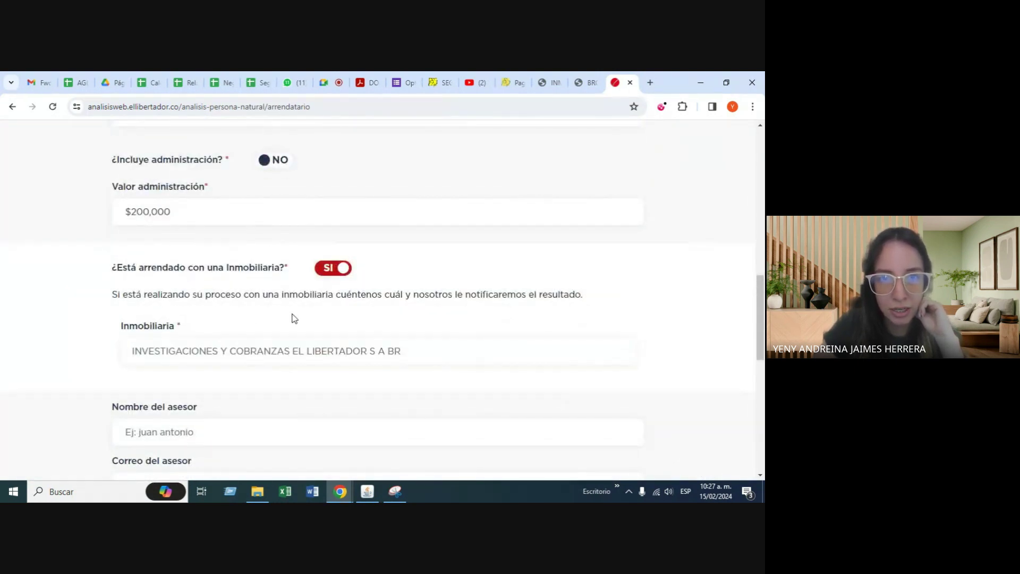
scroll(352, 318, down, 2)
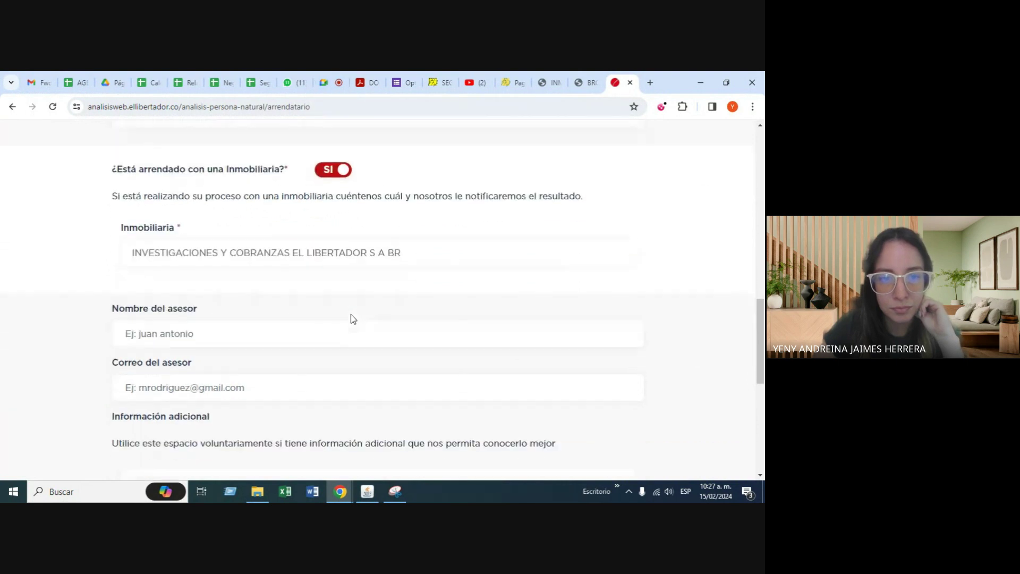
scroll(321, 315, down, 1)
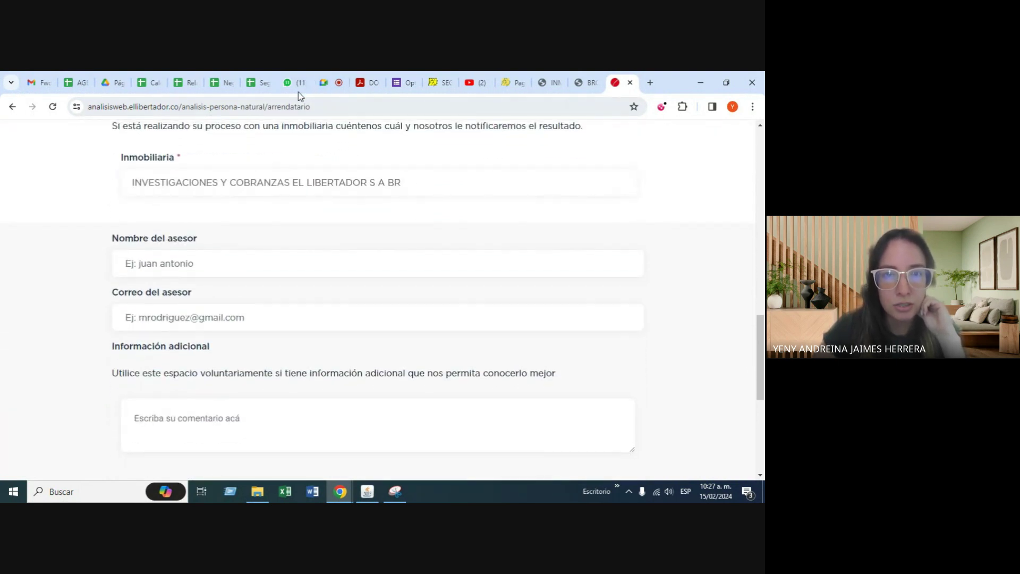
Turn the microphone and camera off and on again in the Google Meet call, and return to the property form's adviser fields
click(330, 82)
click(285, 456)
click(304, 457)
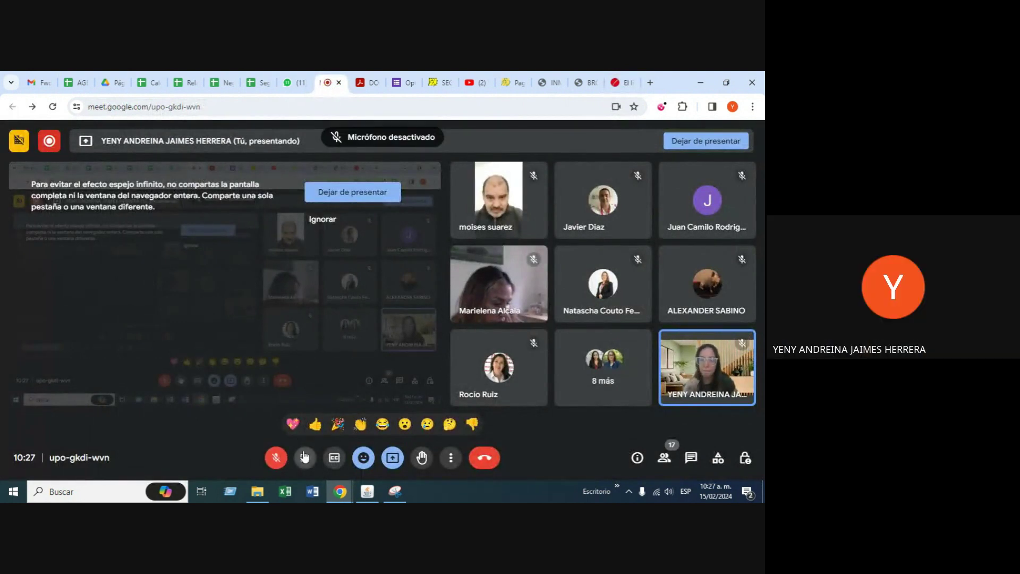
click(305, 457)
click(276, 456)
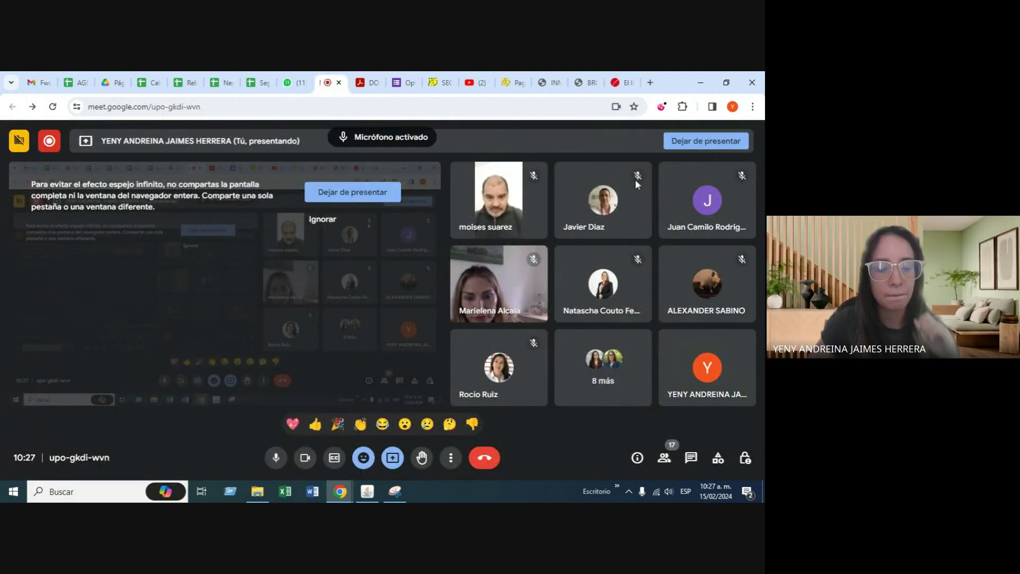
click(618, 82)
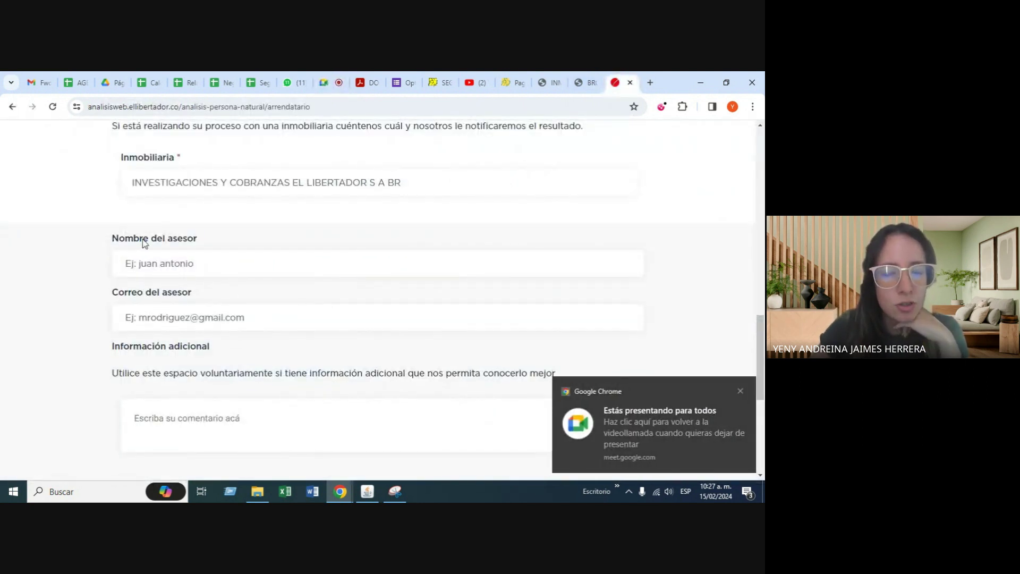
scroll(214, 257, down, 1)
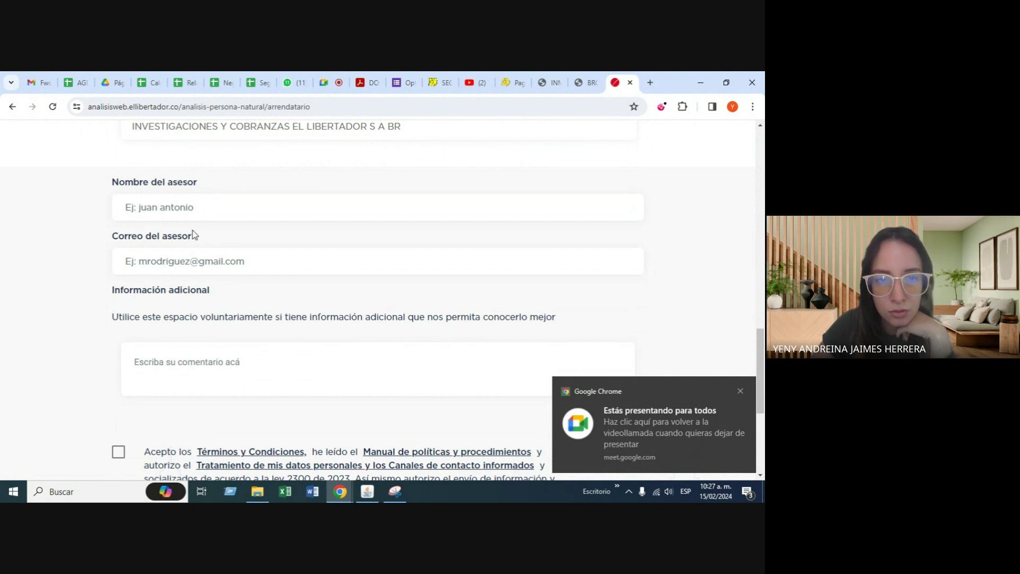
Review the adviser name and email fields and the optional Información adicional comment box on the property form
click(204, 213)
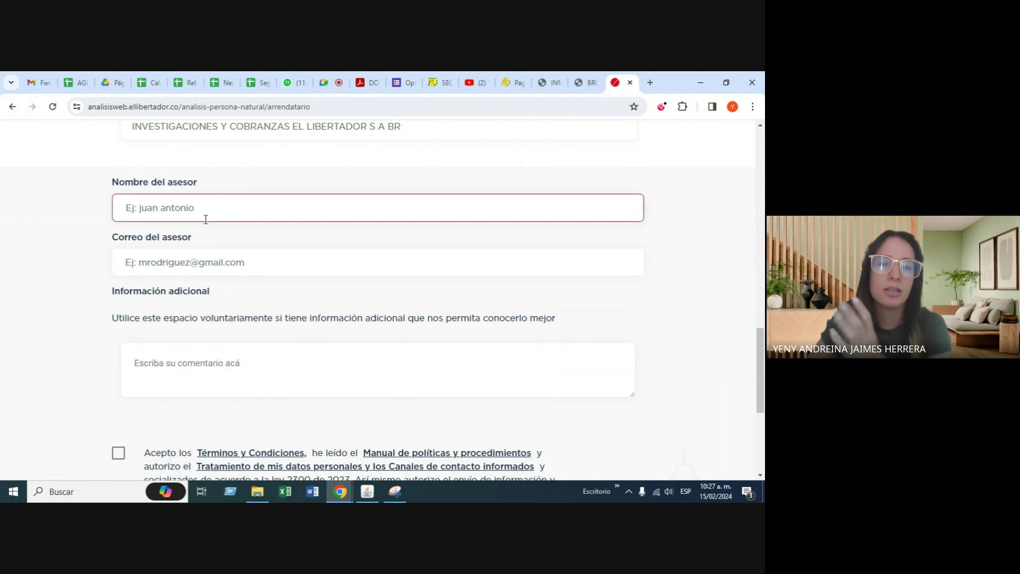
scroll(222, 236, down, 1)
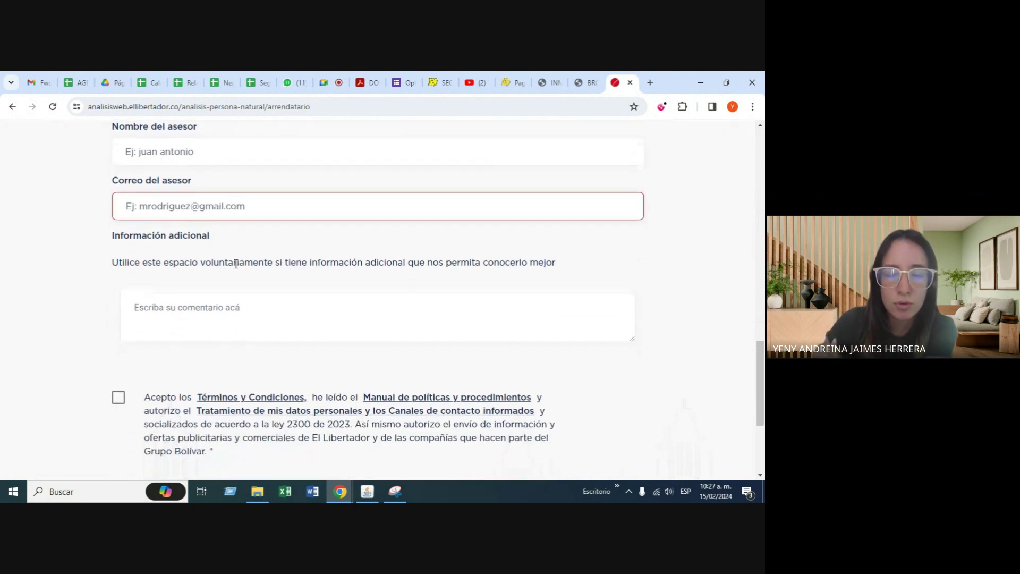
drag(114, 237, 216, 239)
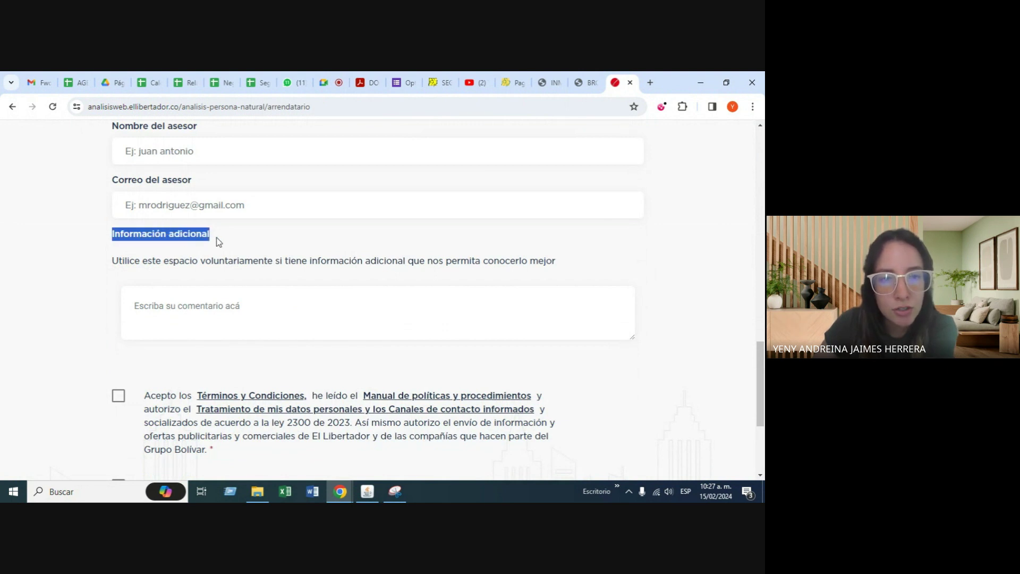
click(243, 314)
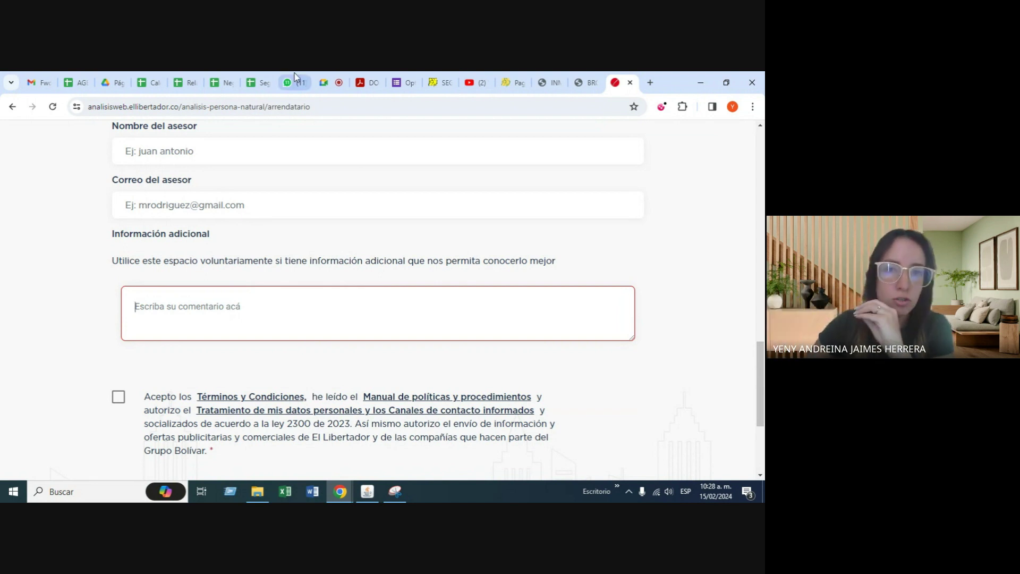
Check the Google Meet call, return briefly to the Información adicional section of the form, and view the call again
click(330, 82)
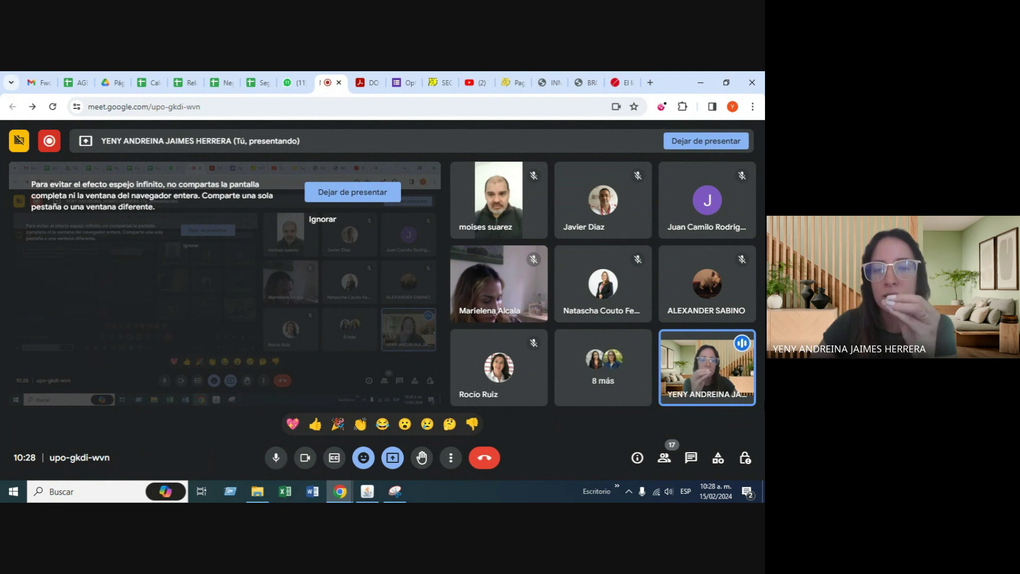
click(619, 82)
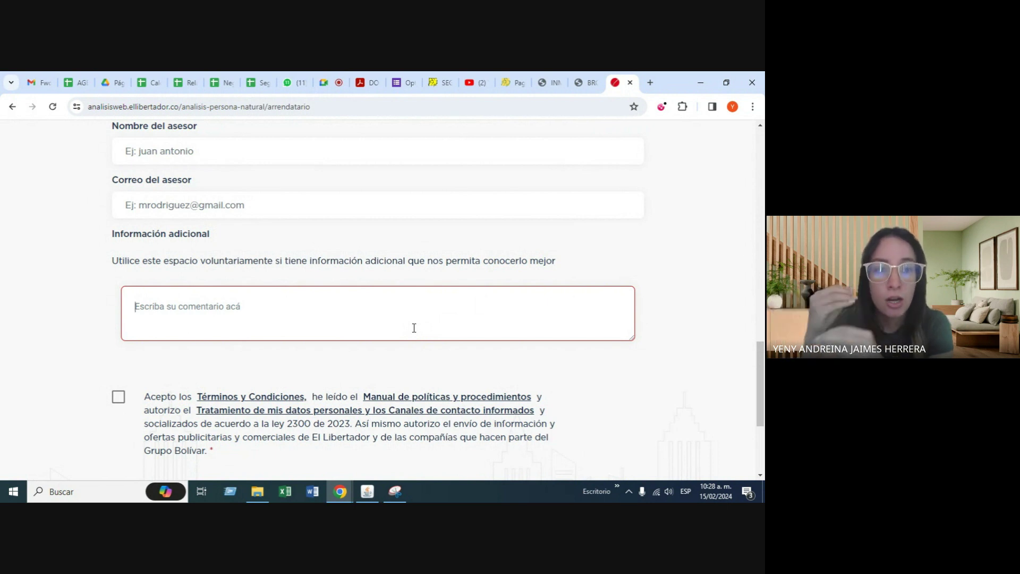
click(324, 84)
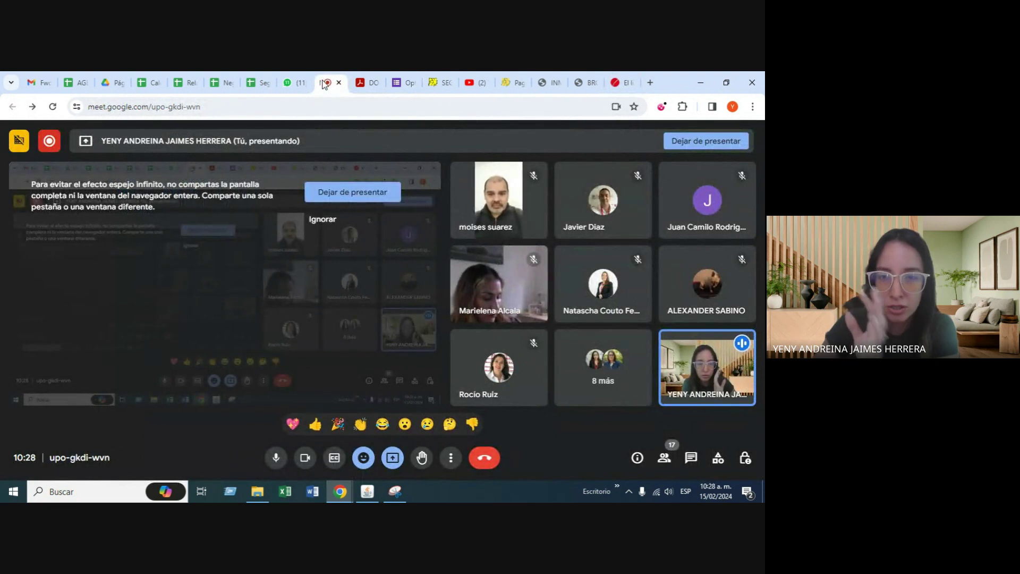